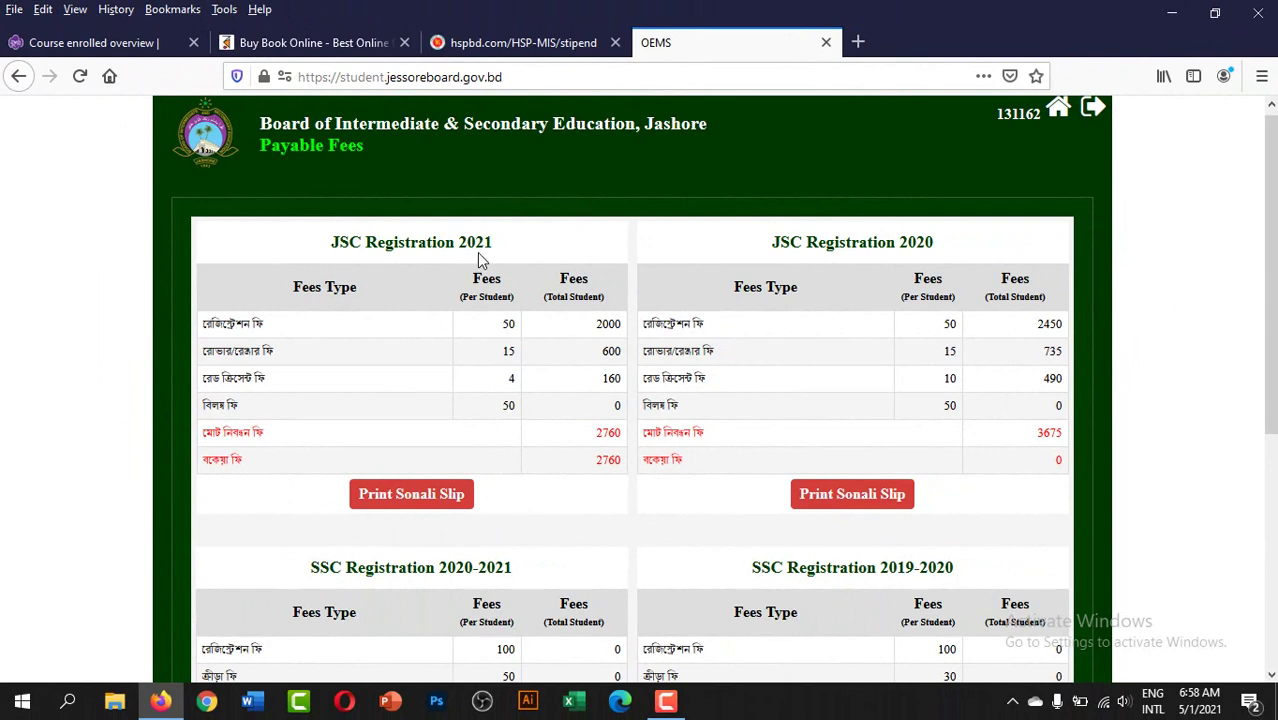
{"action": "scroll", "coordinate": [770, 432], "scroll_direction": "down", "scroll_amount": 5}
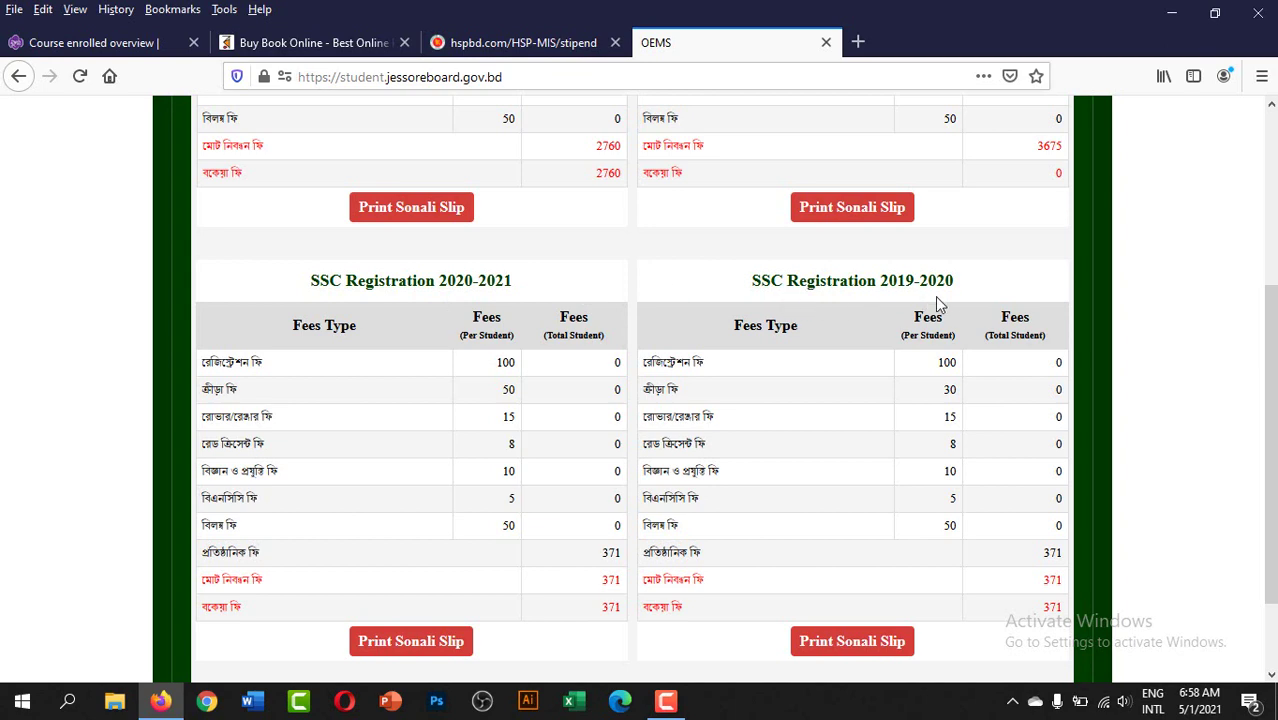
{"action": "scroll", "coordinate": [628, 398], "scroll_direction": "up", "scroll_amount": 5}
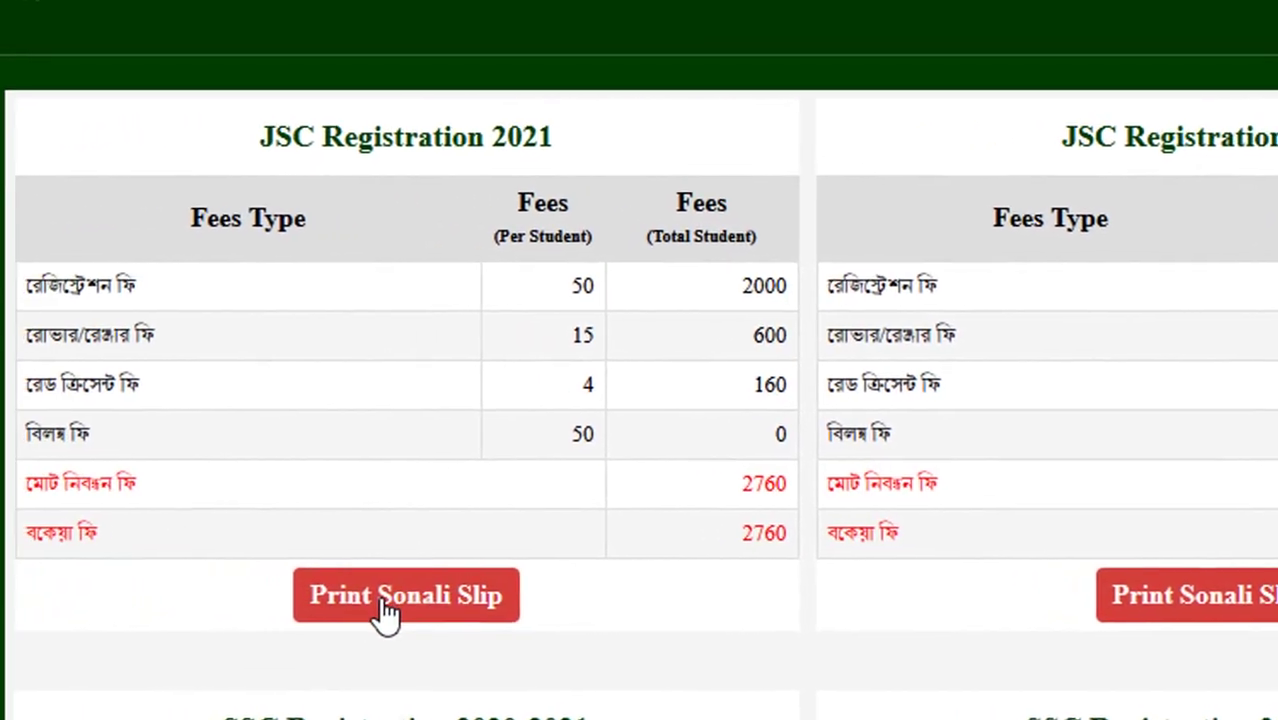
- Request the Sonali slip for JSC Registration 2021 and confirm a contact mobile number
{"action": "left_click", "coordinate": [447, 600]}
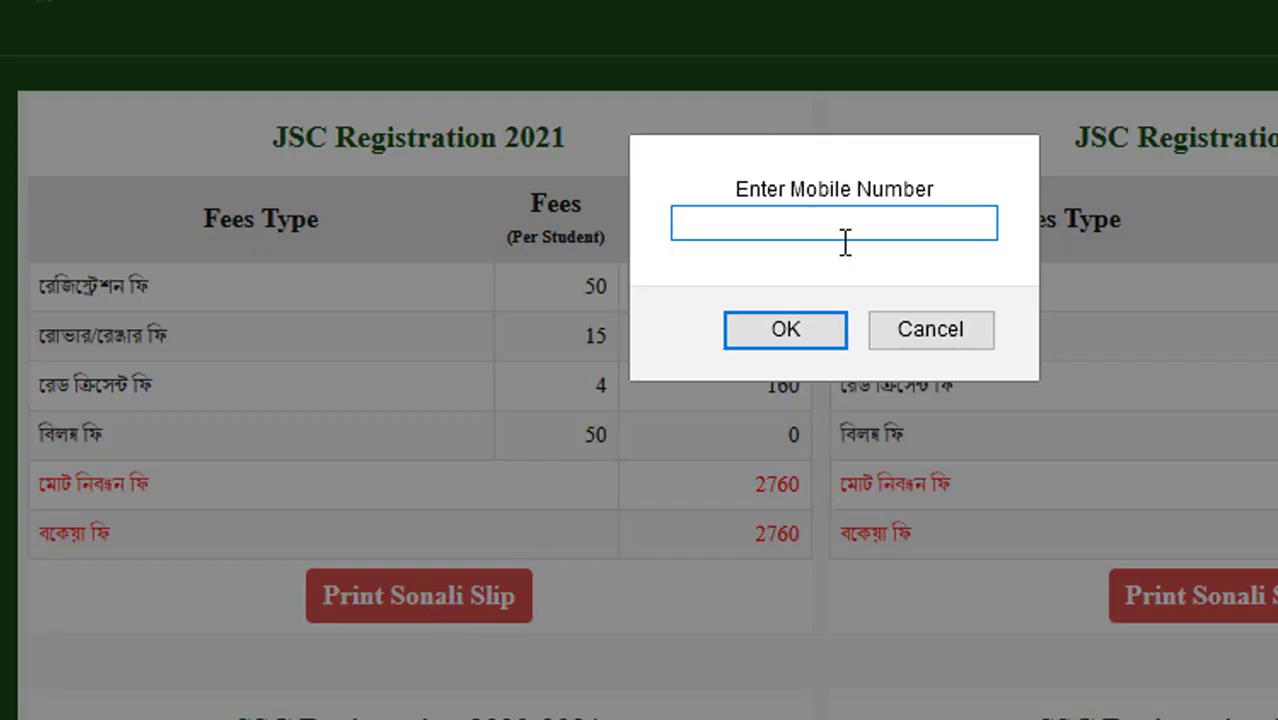
{"action": "type", "text": "0172"}
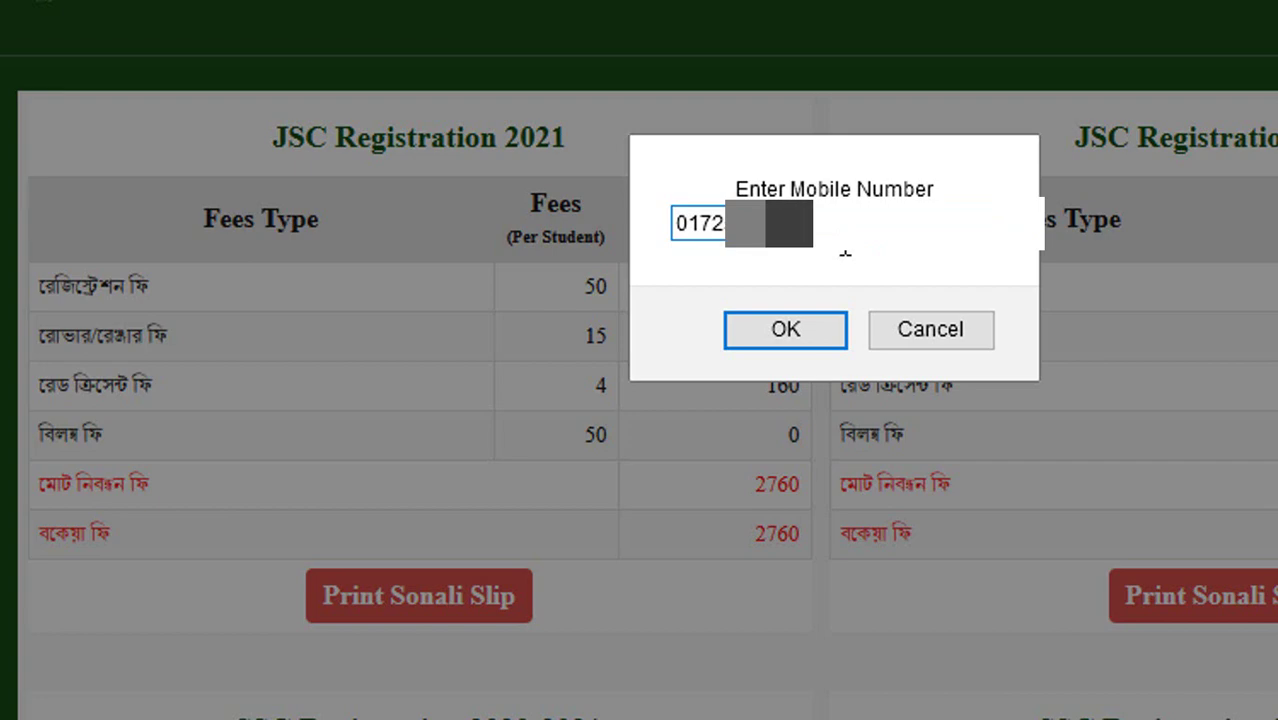
{"action": "left_click", "coordinate": [785, 330]}
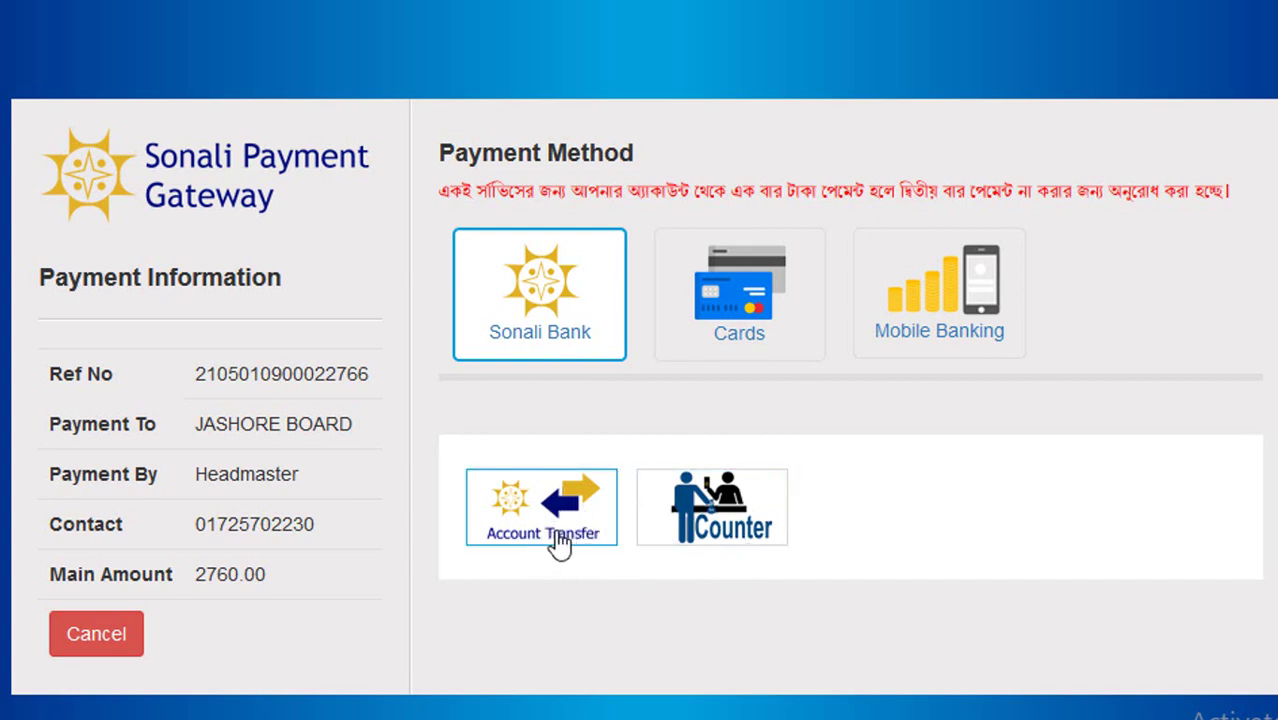
{"action": "left_click", "coordinate": [731, 298]}
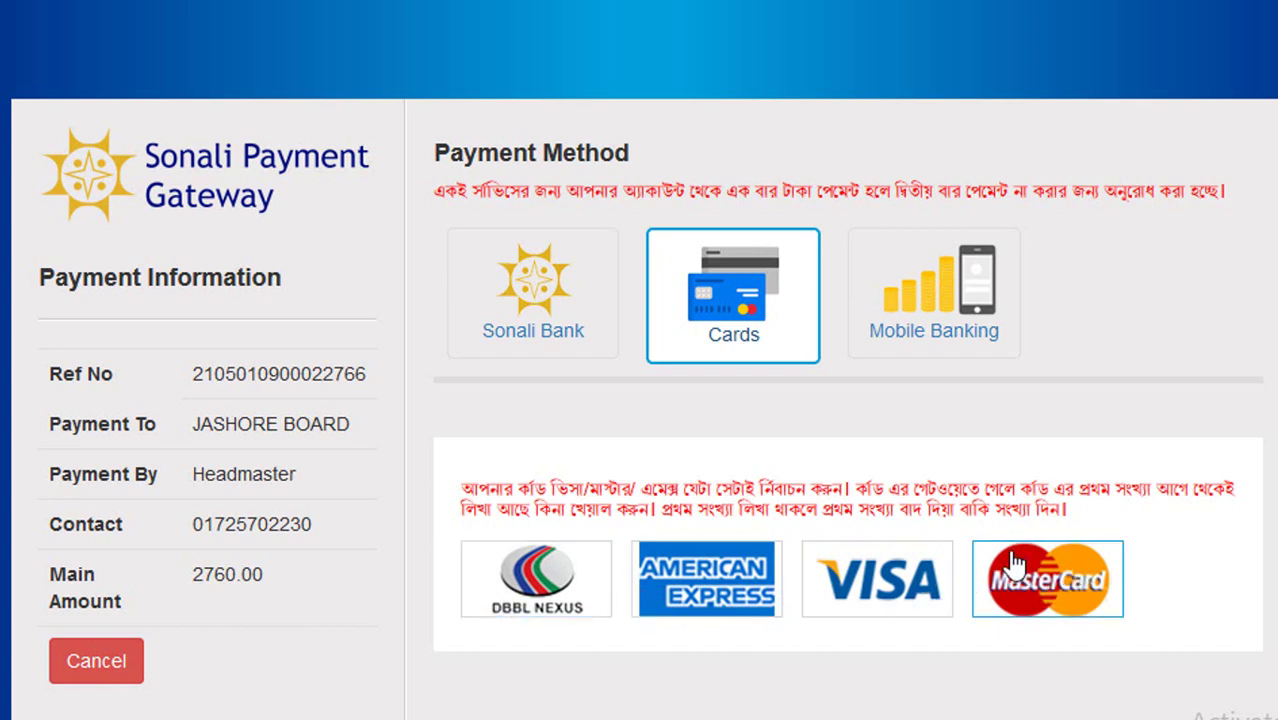
{"action": "left_click", "coordinate": [925, 298]}
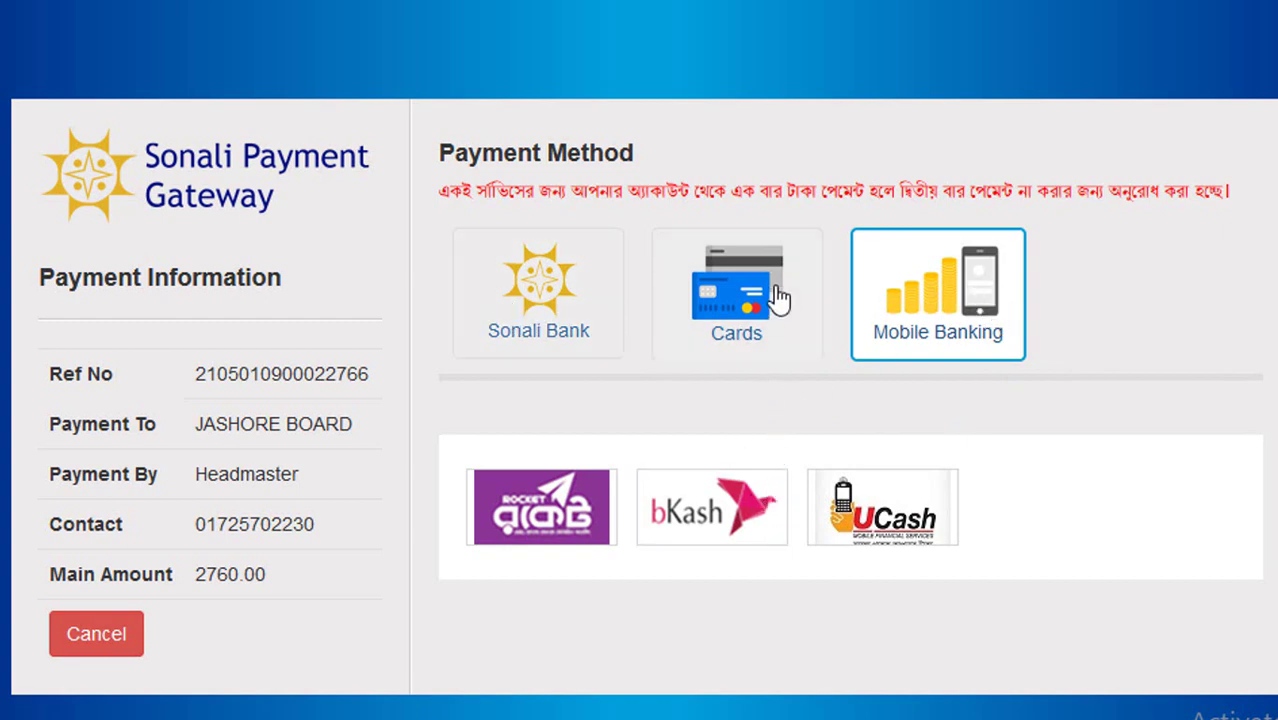
{"action": "left_click", "coordinate": [731, 535]}
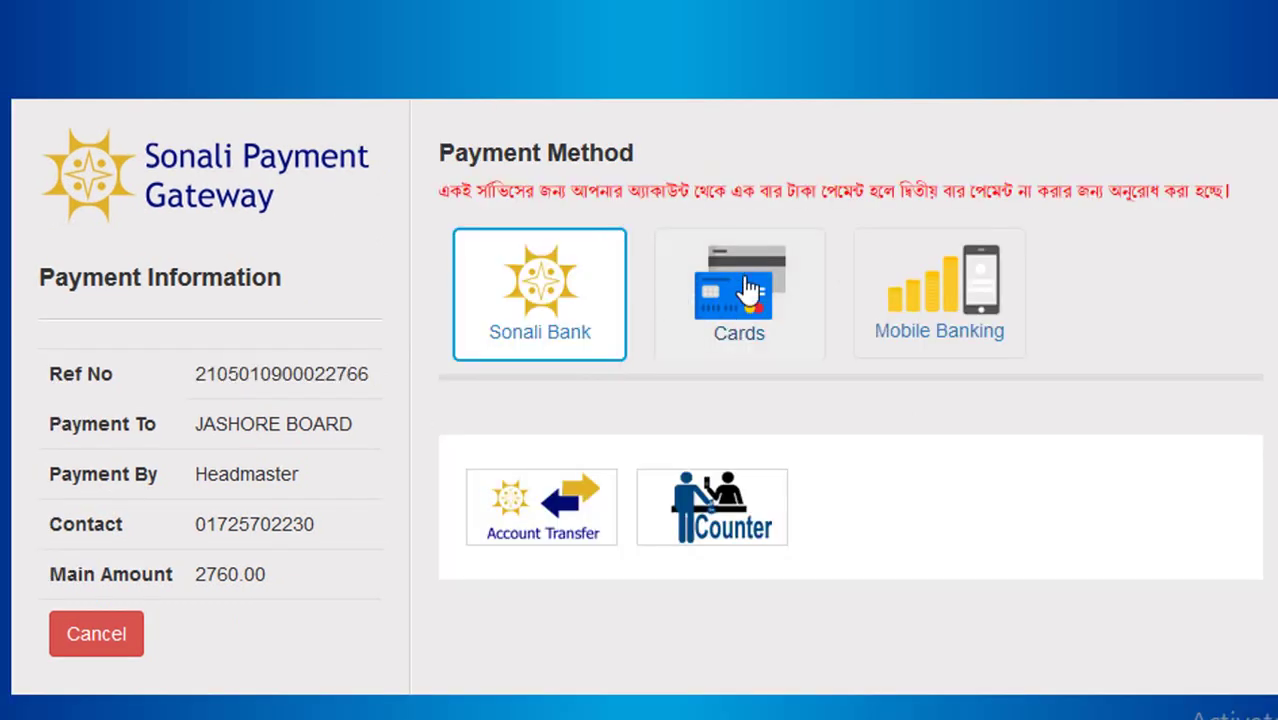
{"action": "left_click", "coordinate": [749, 290]}
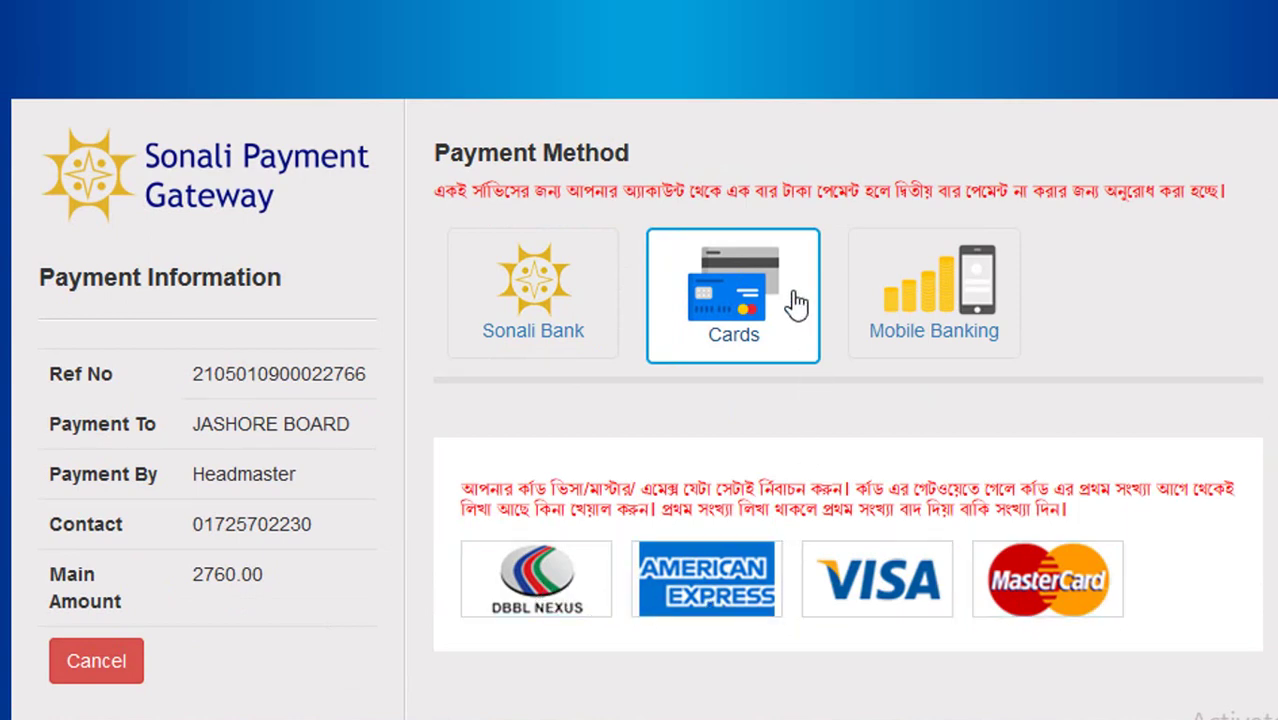
{"action": "left_click", "coordinate": [558, 320]}
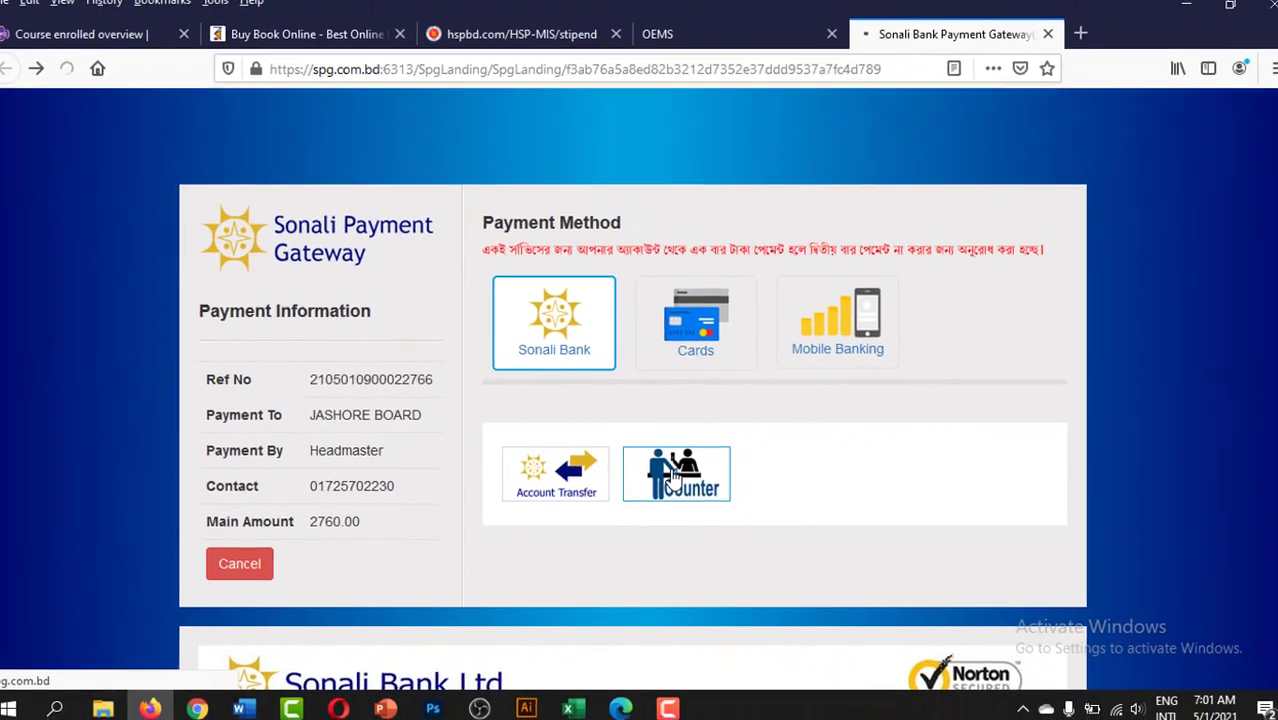
- Choose Counter payment at KUSHTIA district, HALSHA branch, and submit to get the payslip
{"action": "left_click", "coordinate": [707, 512]}
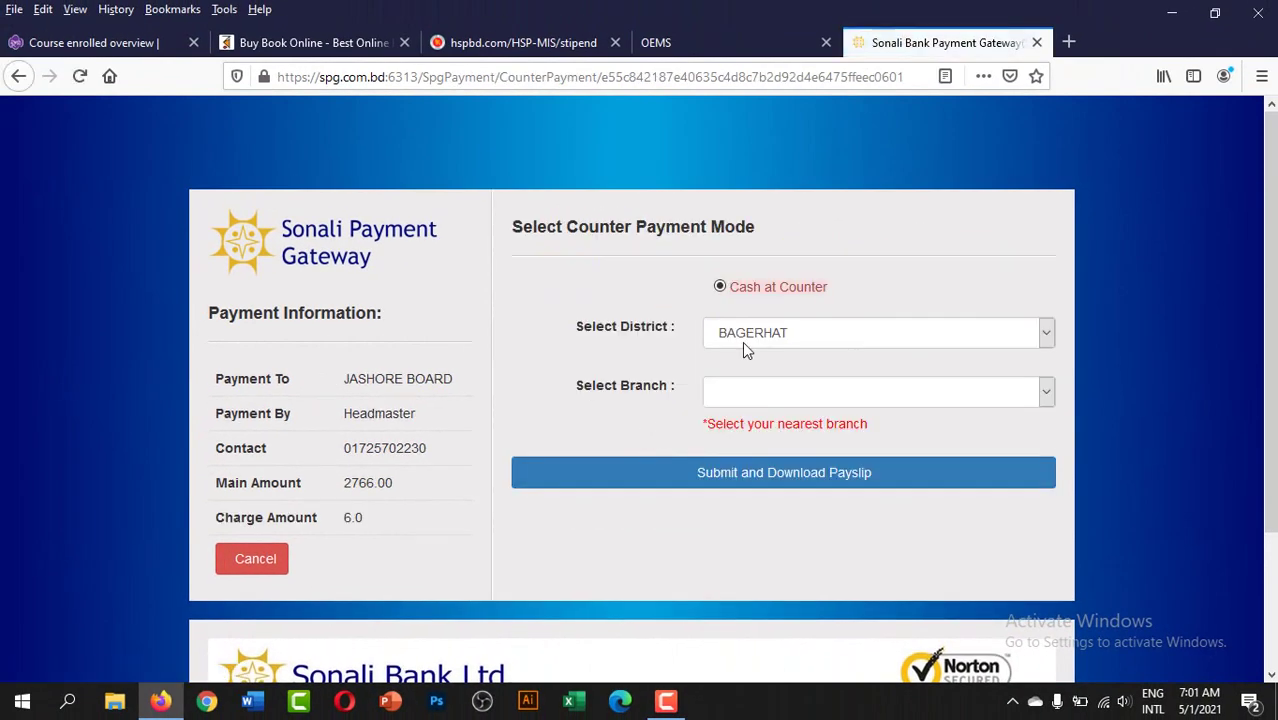
{"action": "left_click", "coordinate": [741, 333]}
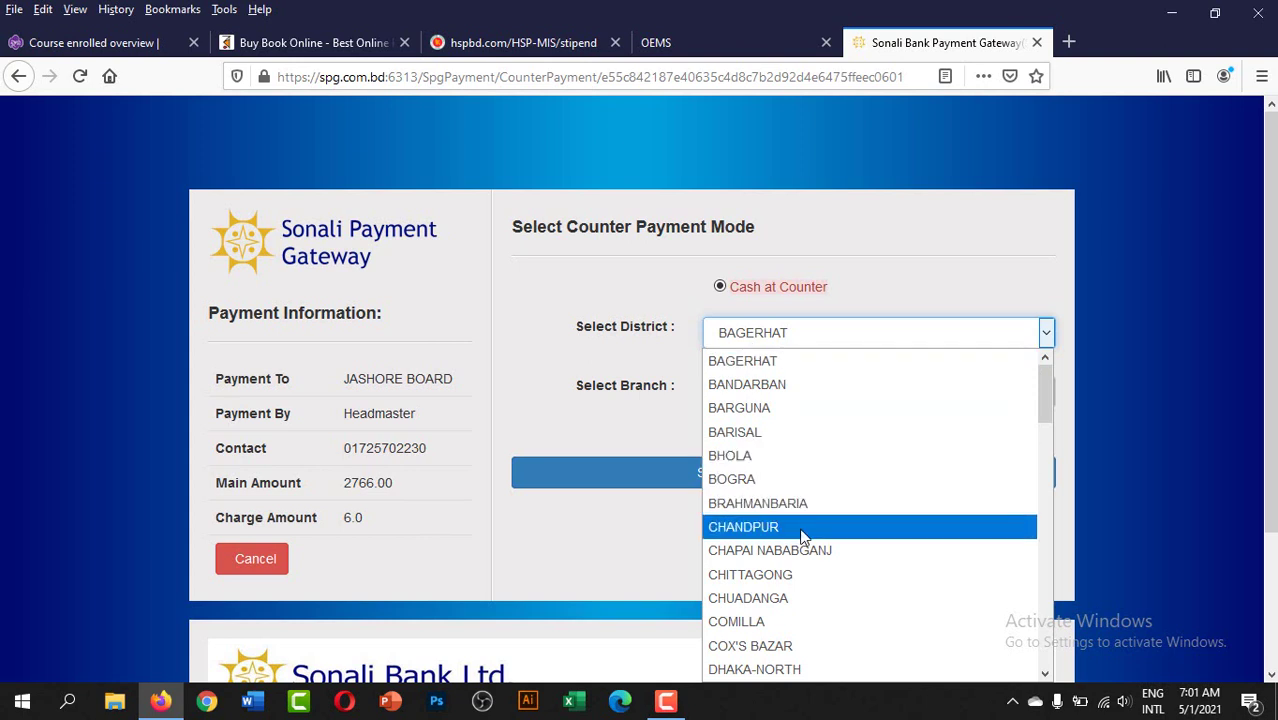
{"action": "type", "text": "kus"}
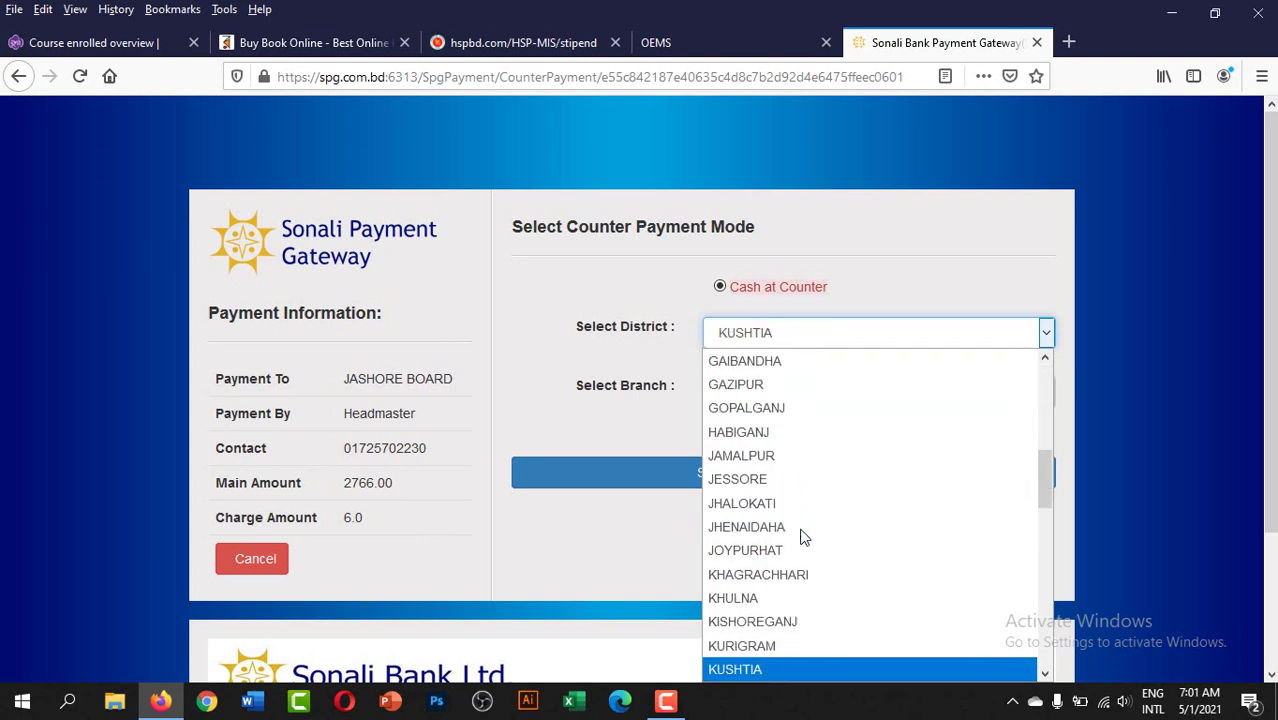
{"action": "left_click", "coordinate": [808, 673]}
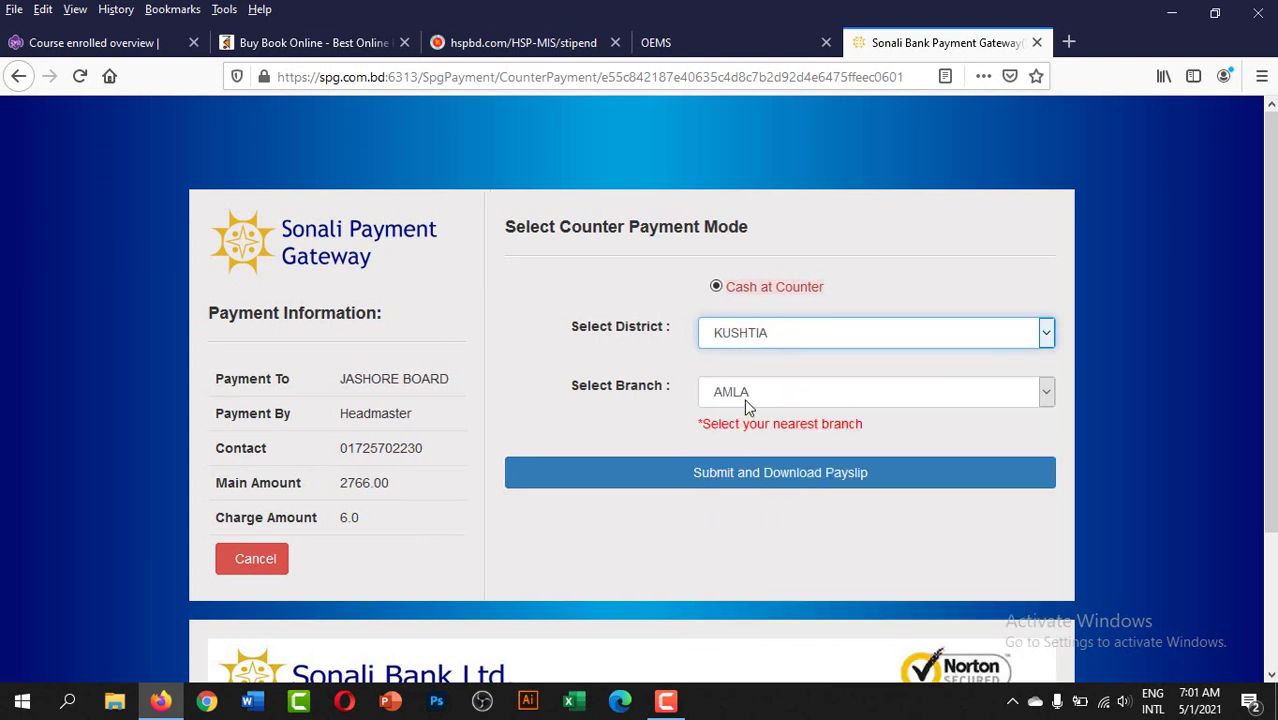
{"action": "left_click", "coordinate": [744, 398]}
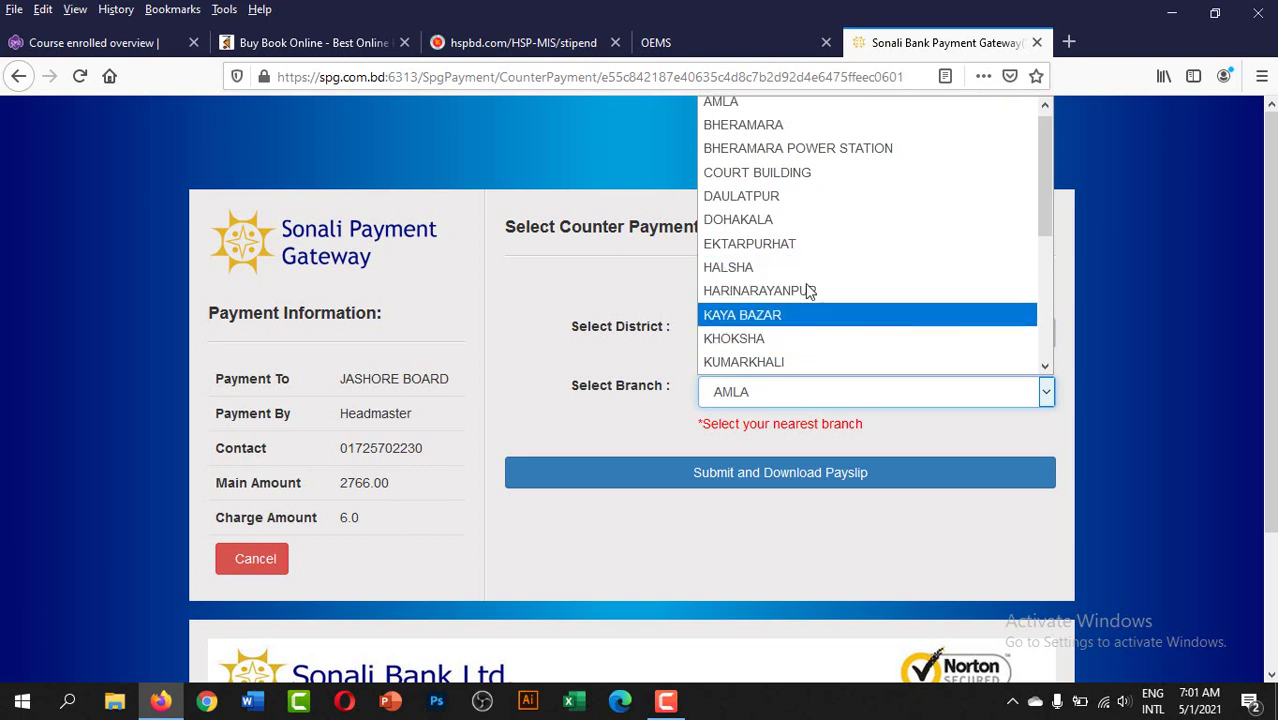
{"action": "left_click", "coordinate": [799, 267]}
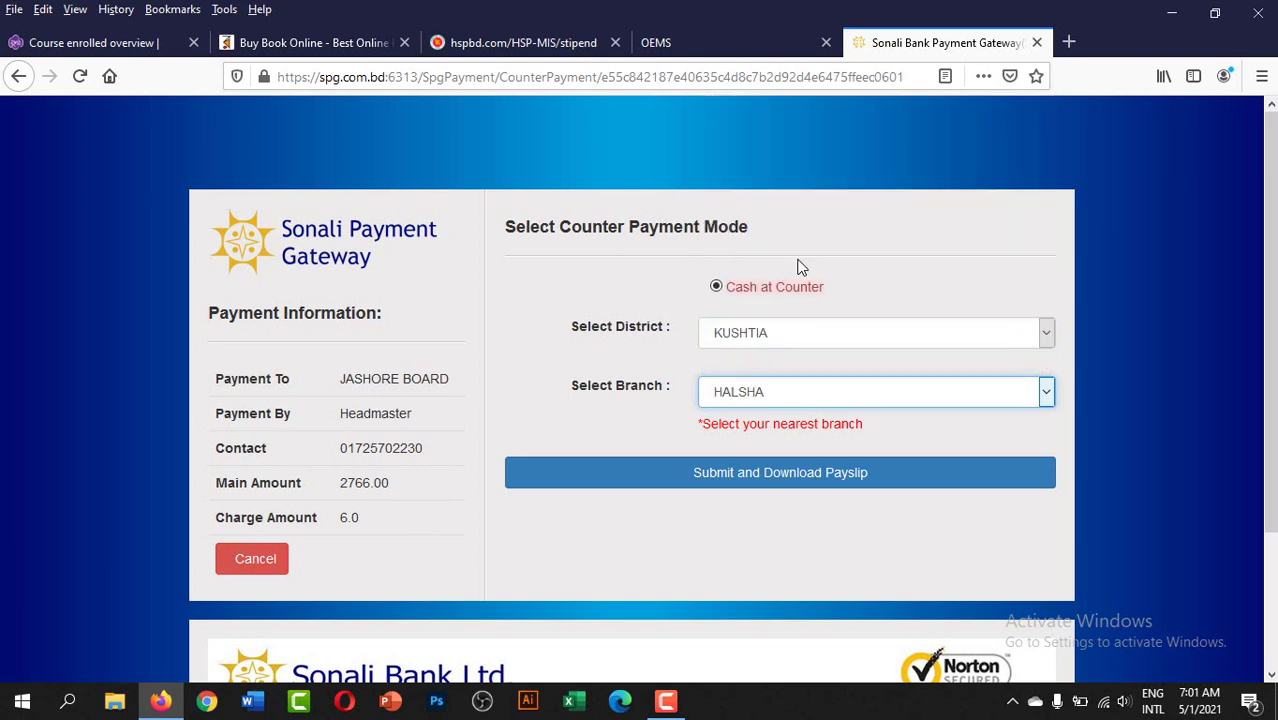
{"action": "left_click", "coordinate": [768, 478]}
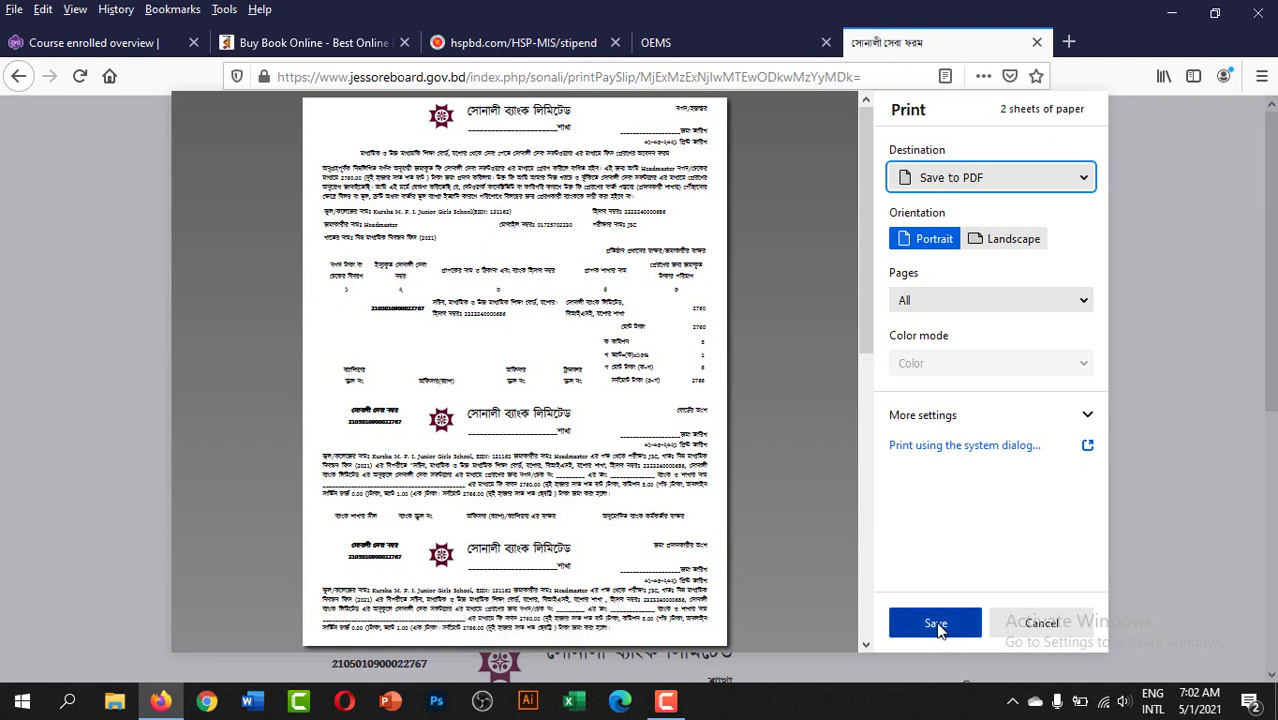
- Set the slip to the EPSON L565 Series printer in portrait, then cancel and return to OEMS
{"action": "left_click", "coordinate": [932, 186]}
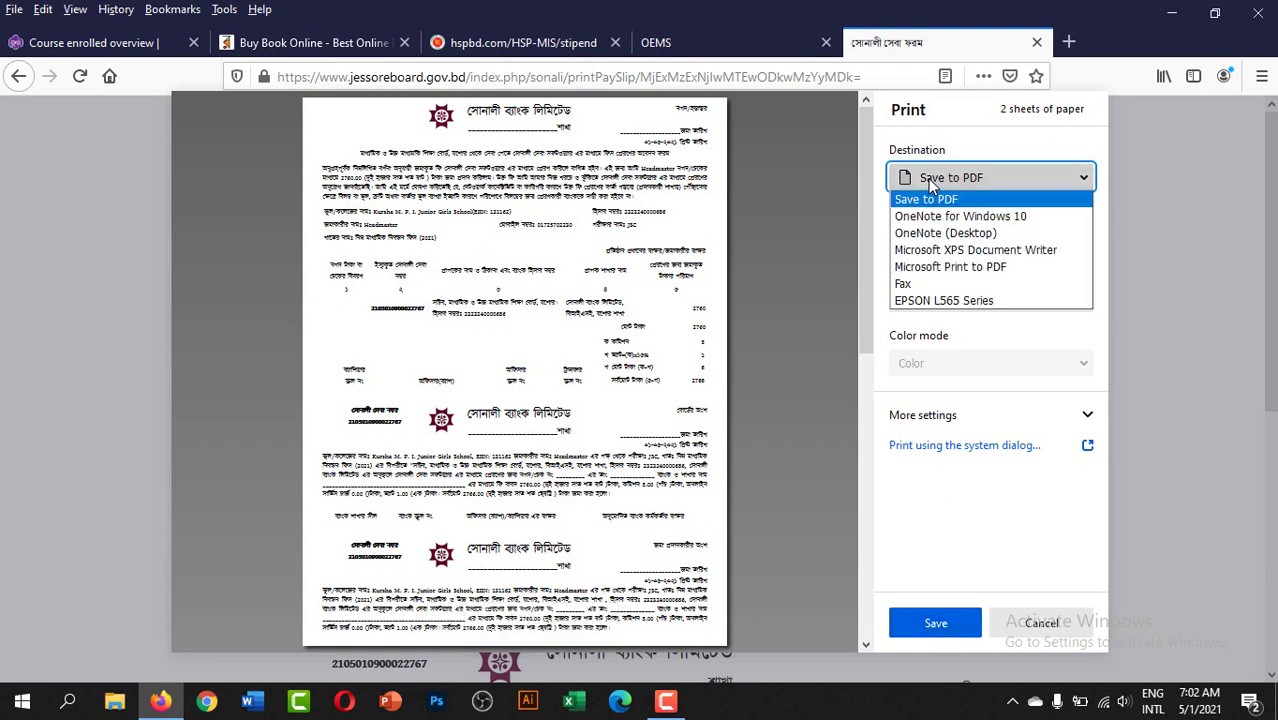
{"action": "left_click", "coordinate": [944, 300]}
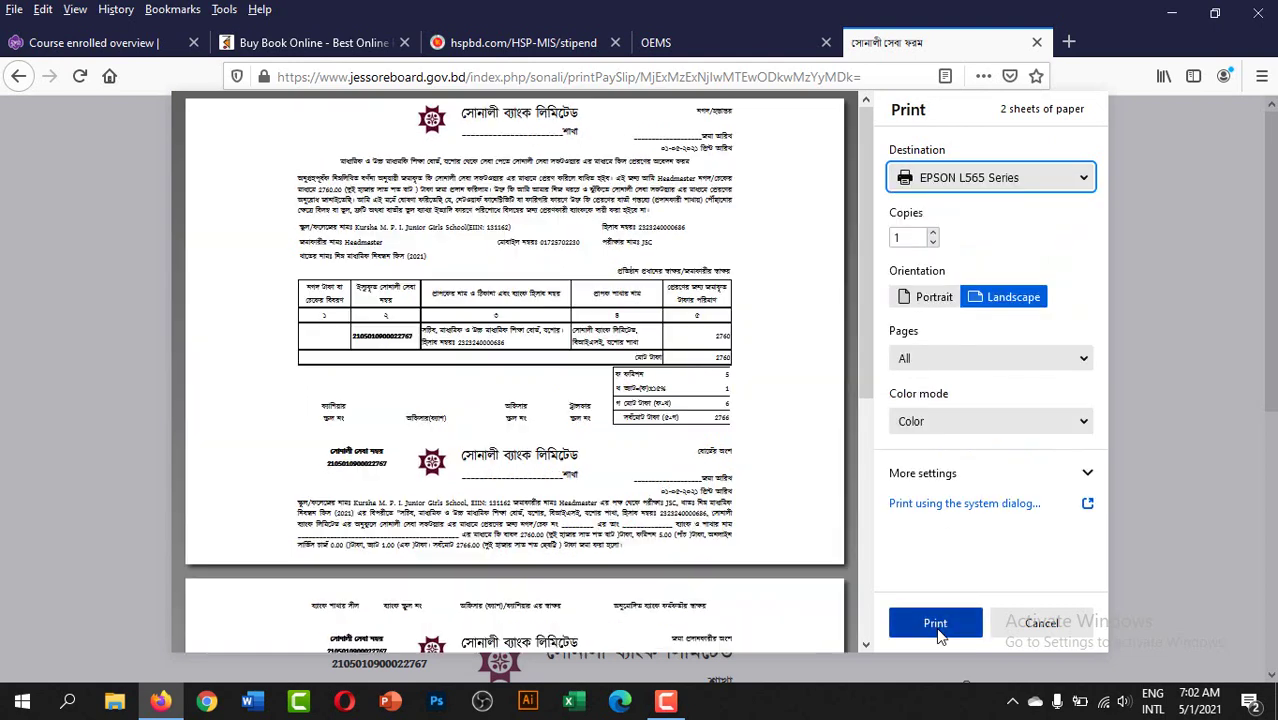
{"action": "left_click", "coordinate": [926, 298]}
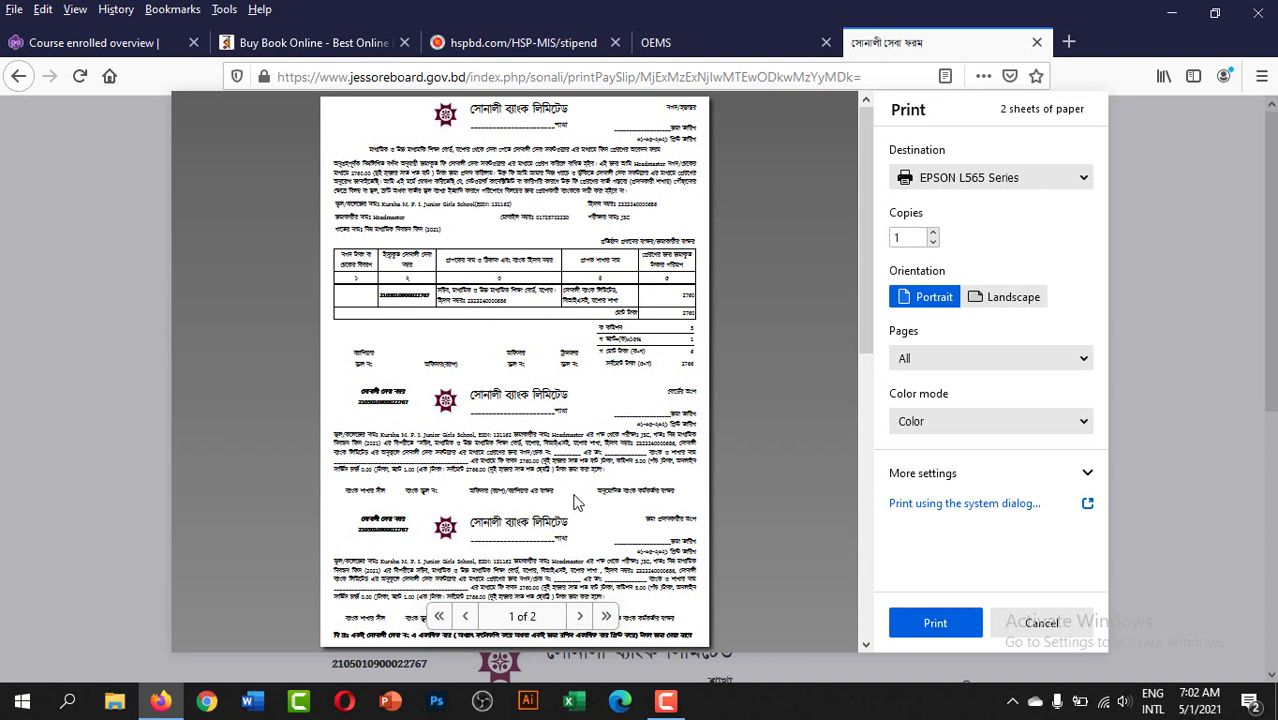
{"action": "left_click", "coordinate": [1050, 625]}
{"action": "left_click", "coordinate": [747, 43]}
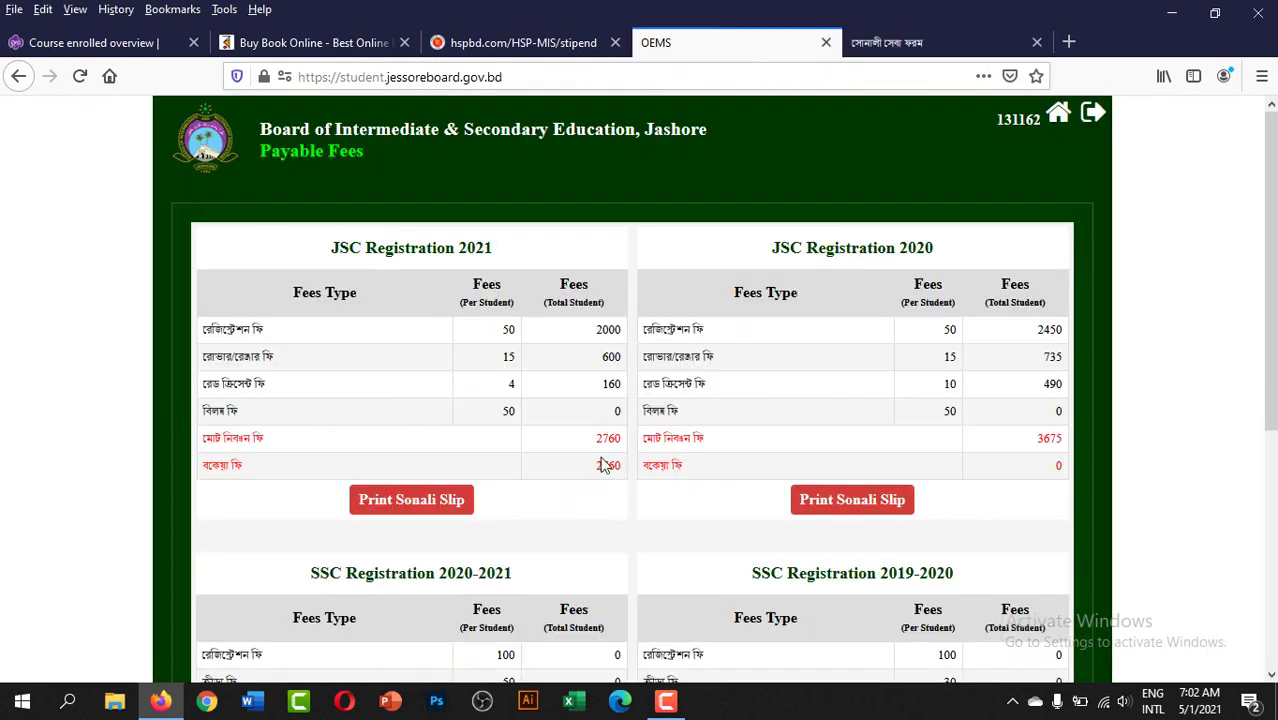
- Request the Sonali slip for JSC Registration 2021 again, entering the contact mobile number
{"action": "left_click", "coordinate": [420, 503]}
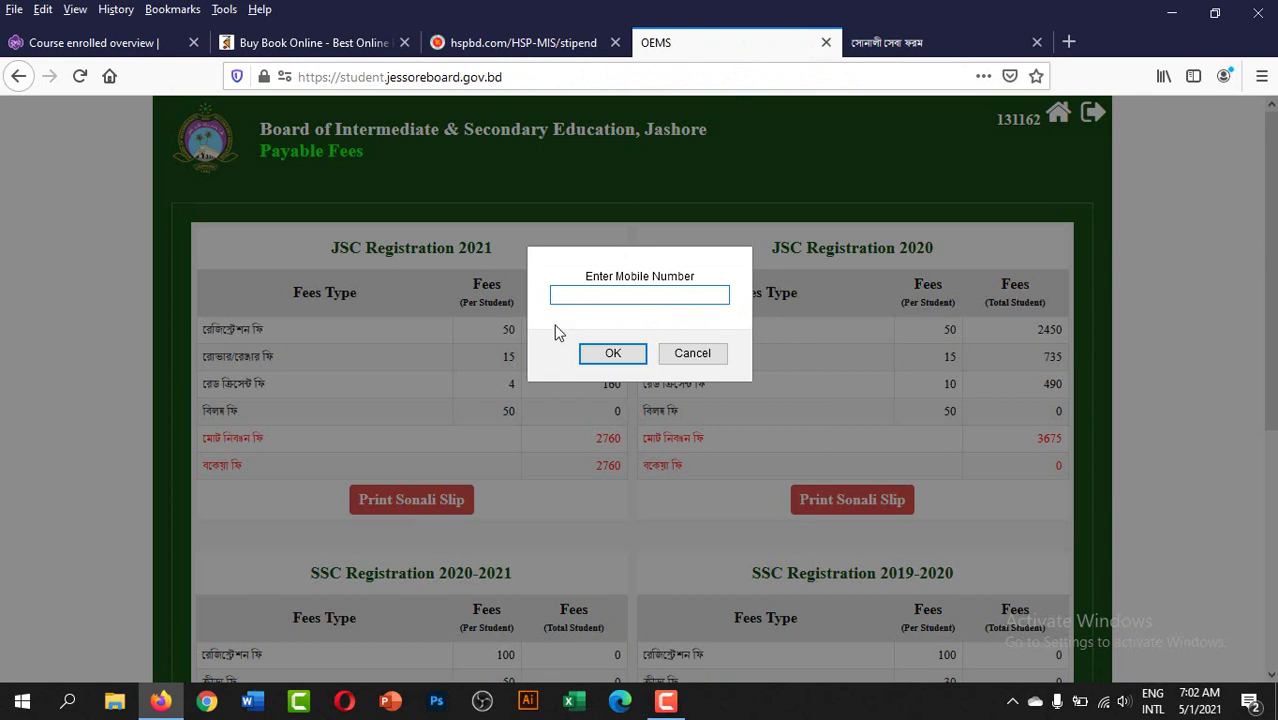
{"action": "type", "text": "017257022"}
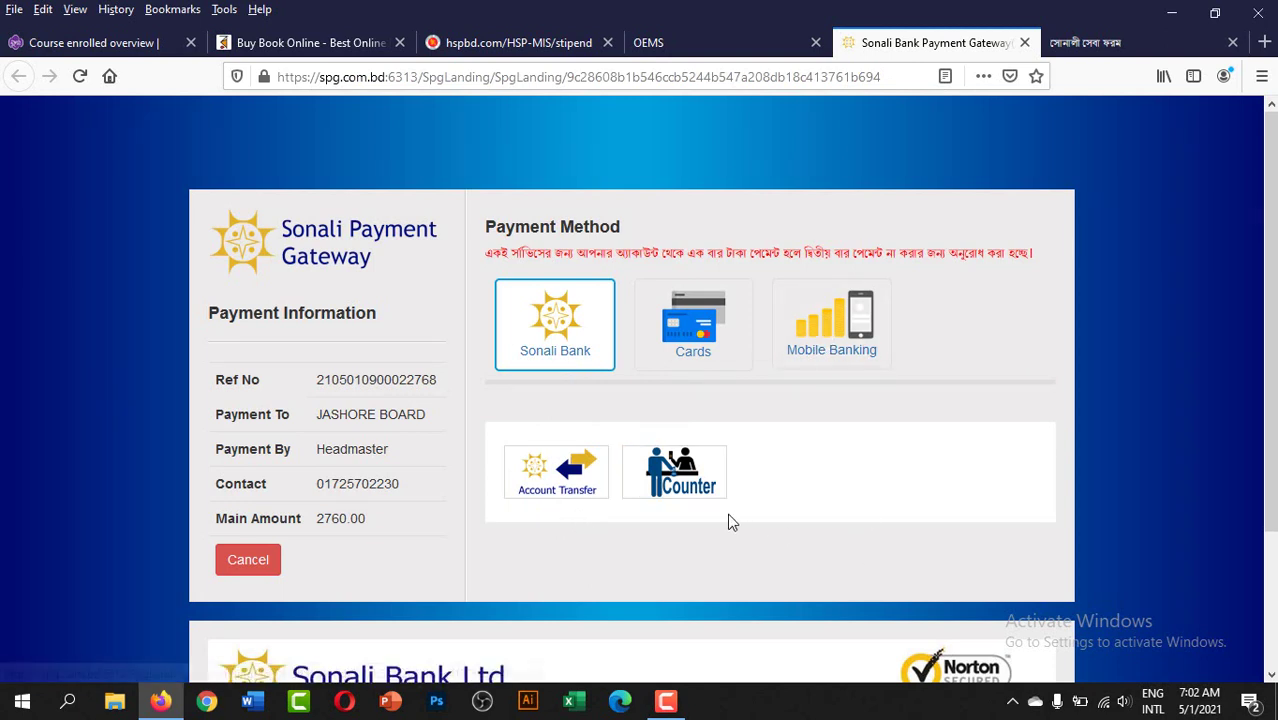
- Pick Account Transfer, enter the account number, the autofilled holder's name and the mobile number
{"action": "left_click", "coordinate": [553, 476]}
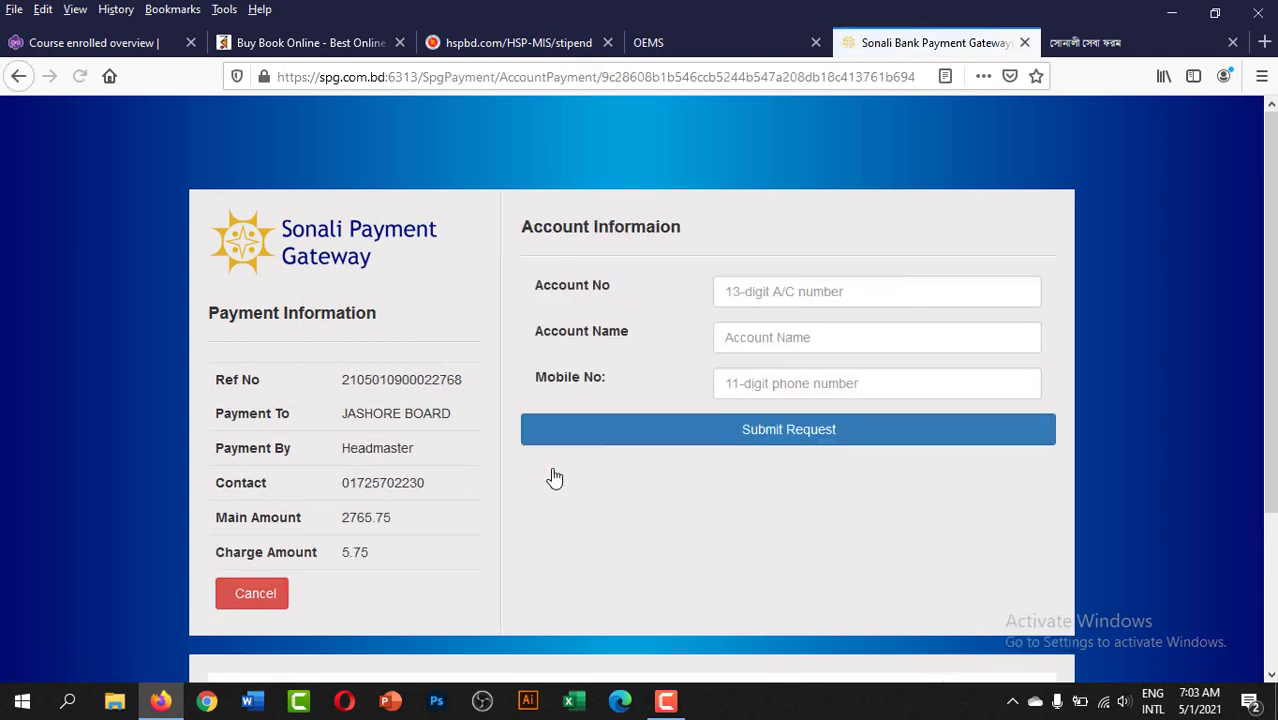
{"action": "left_click", "coordinate": [935, 288]}
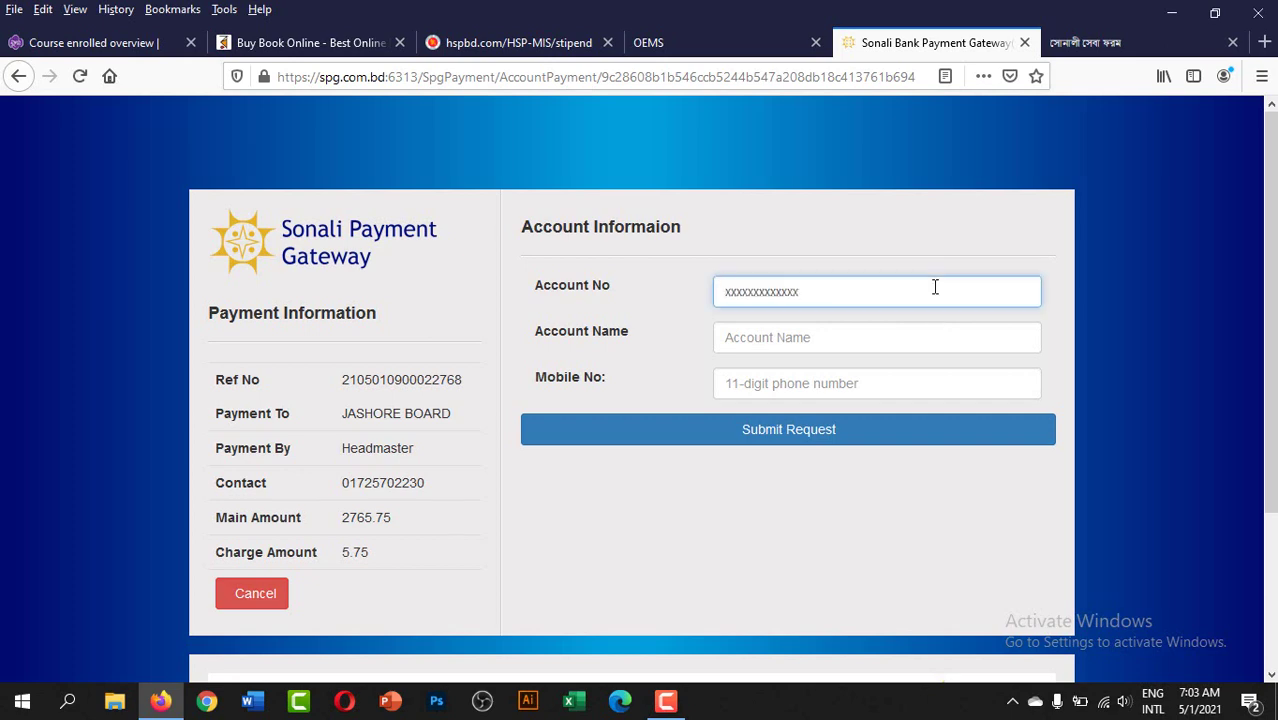
{"action": "type", "text": "3000"}
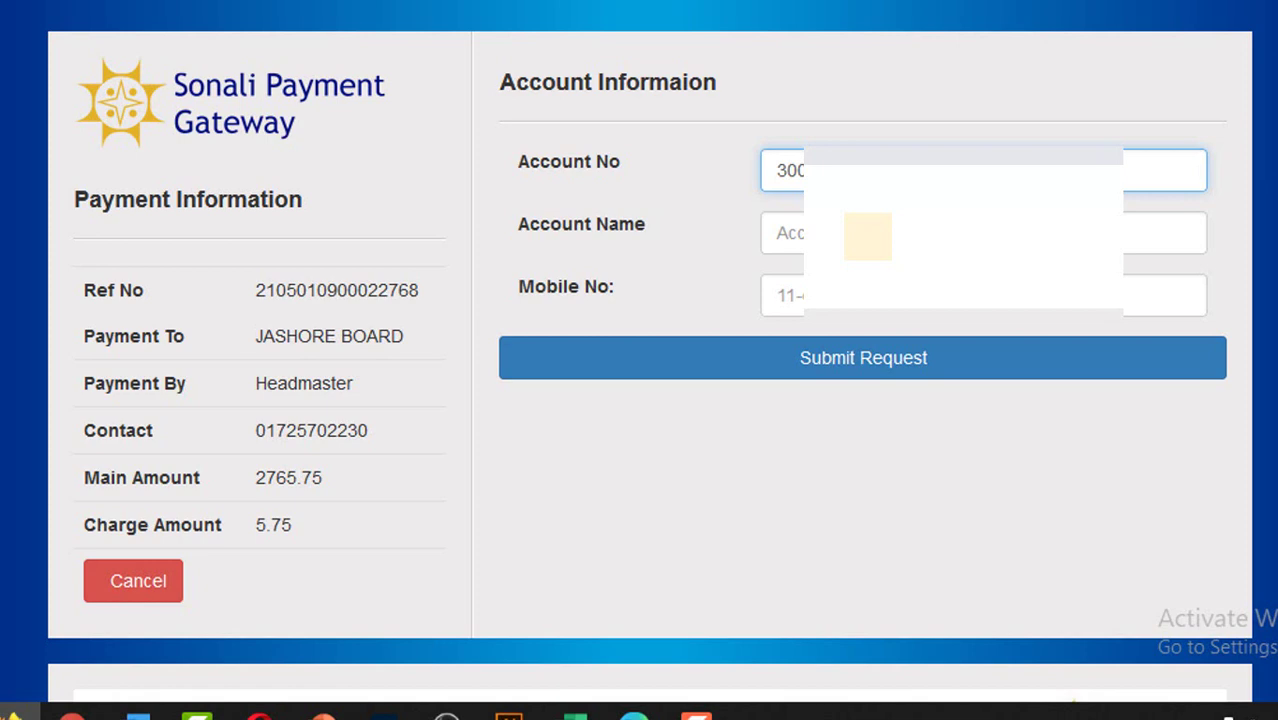
{"action": "key", "text": "Tab"}
{"action": "key", "text": "Down"}
{"action": "key", "text": "Down"}
{"action": "key", "text": "Return"}
{"action": "key", "text": "Tab"}
{"action": "type", "text": "017"}
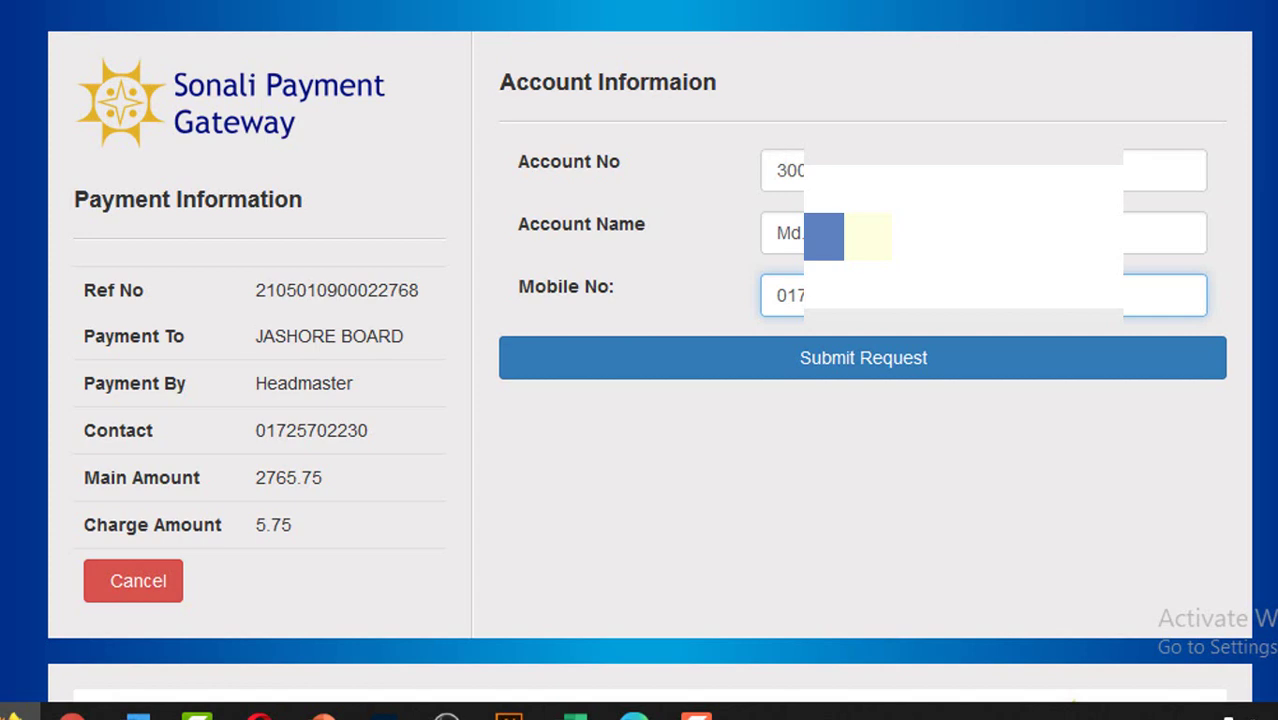
- Submit the request, paste the six-digit OTP, confirm payment, and decline saving the login
{"action": "left_click", "coordinate": [845, 368]}
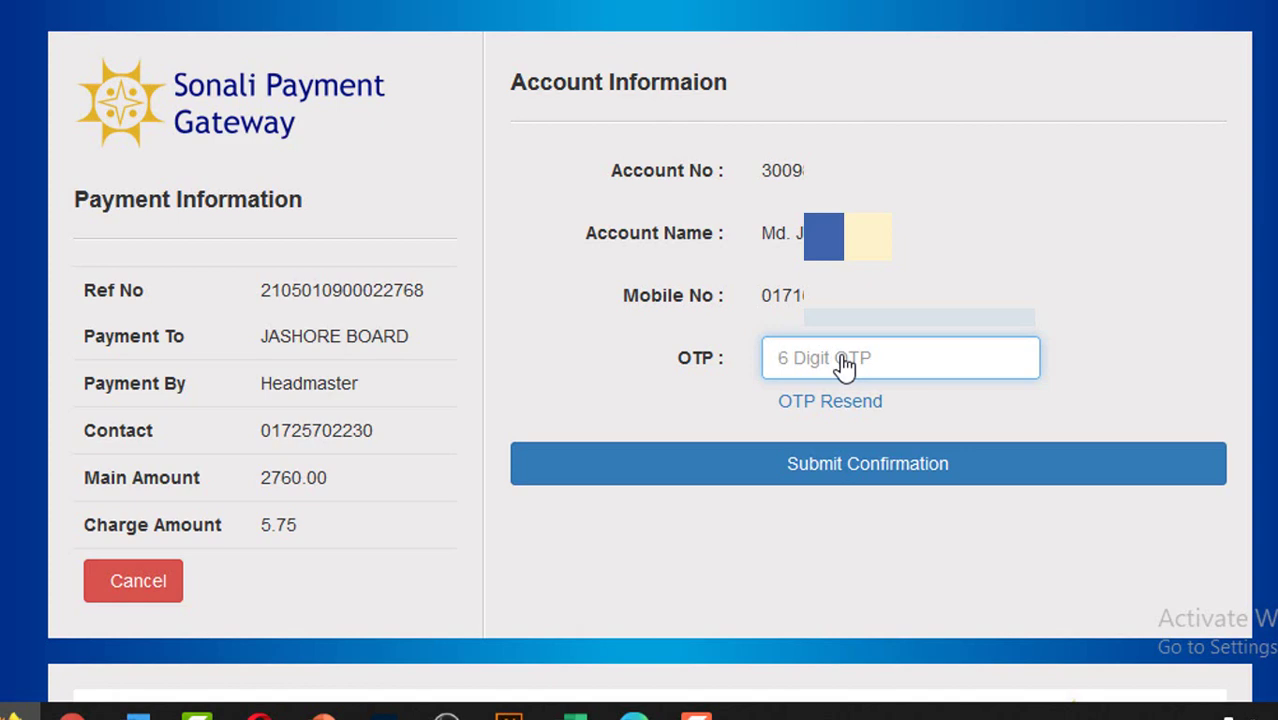
{"action": "key", "text": "ctrl+v"}
{"action": "left_click", "coordinate": [892, 474]}
{"action": "left_click", "coordinate": [477, 137]}
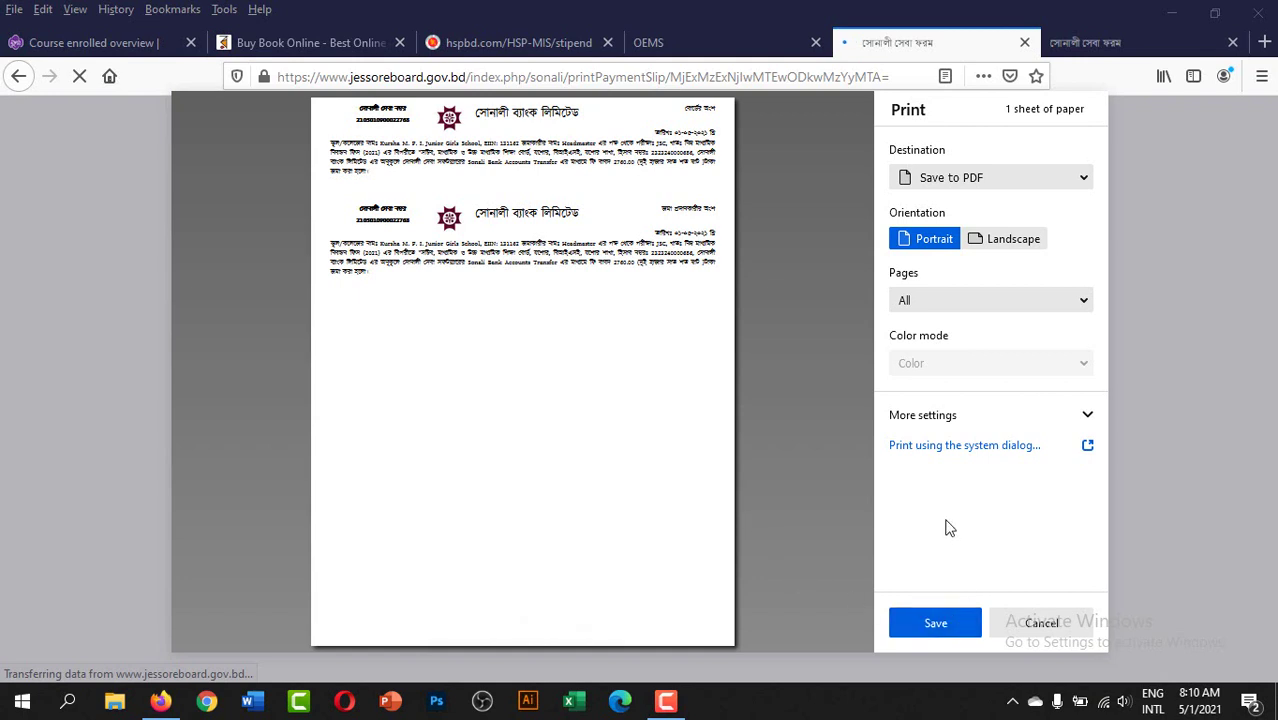
- Set the print destination to Save to PDF and save the payment slip
{"action": "left_click", "coordinate": [1013, 179]}
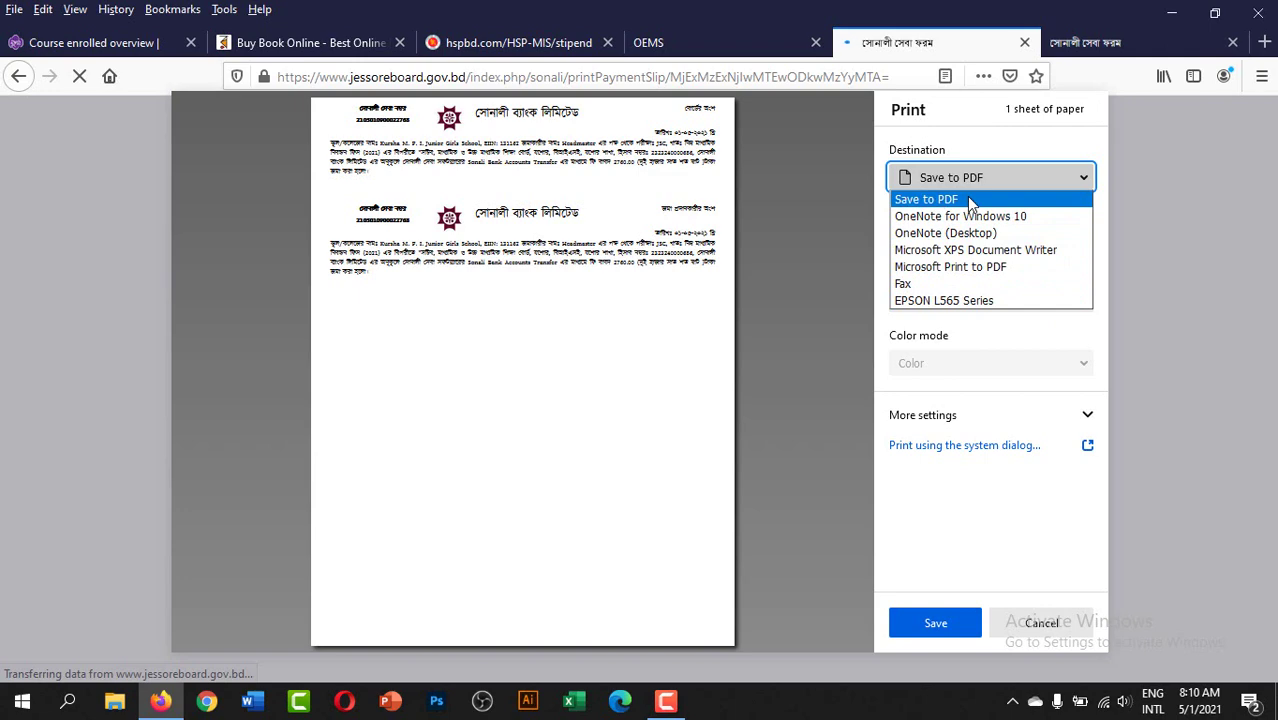
{"action": "left_click", "coordinate": [937, 202]}
{"action": "left_click", "coordinate": [936, 622]}
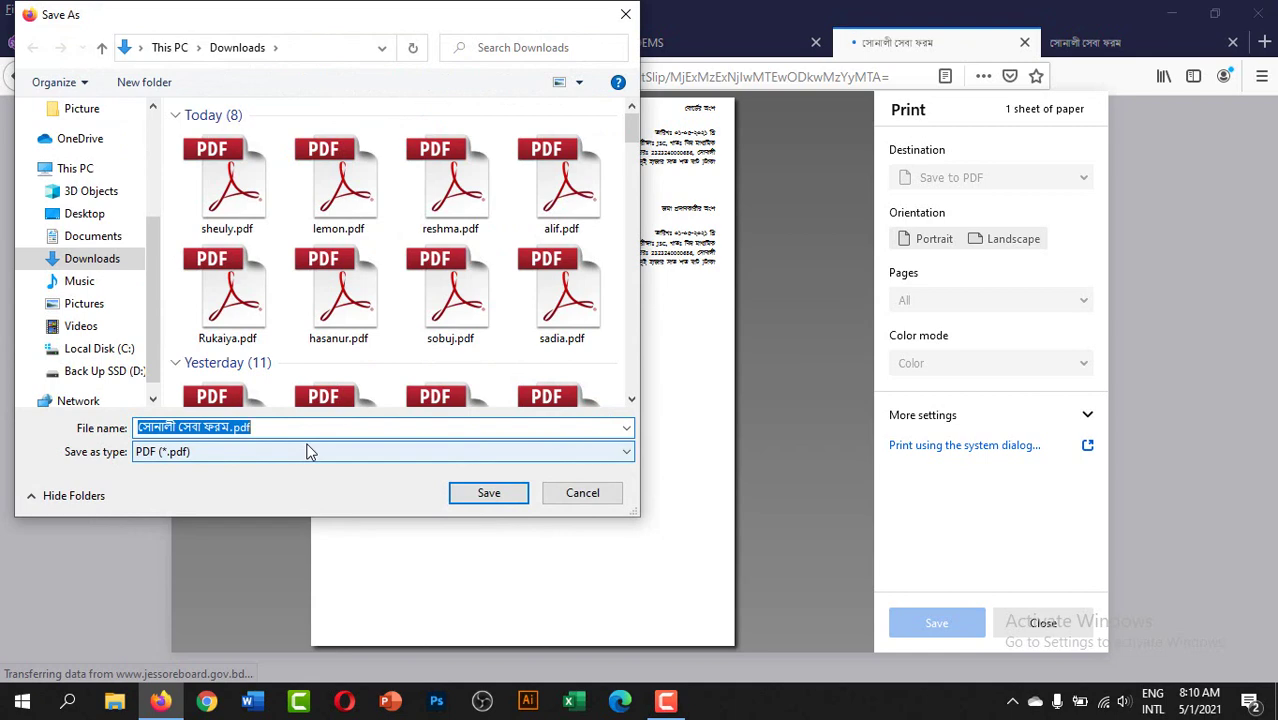
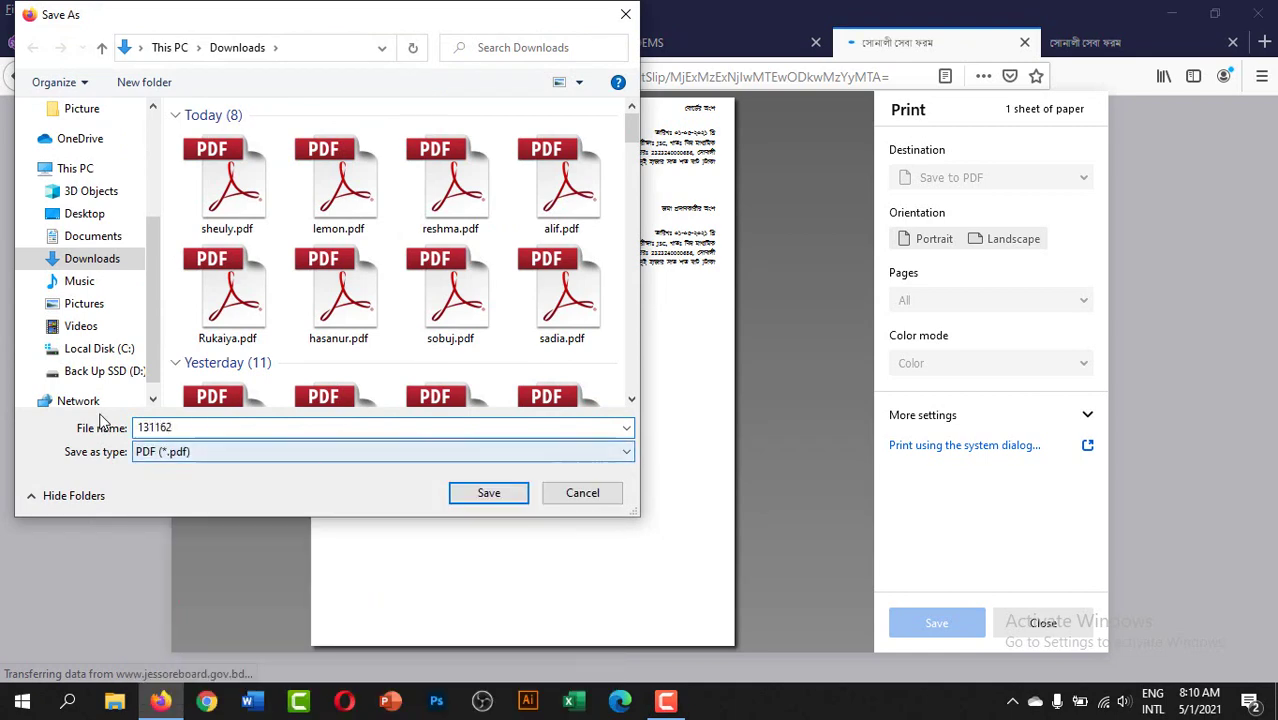
- Save the slip PDF in Downloads under the file name 131162
{"action": "left_click", "coordinate": [488, 493]}
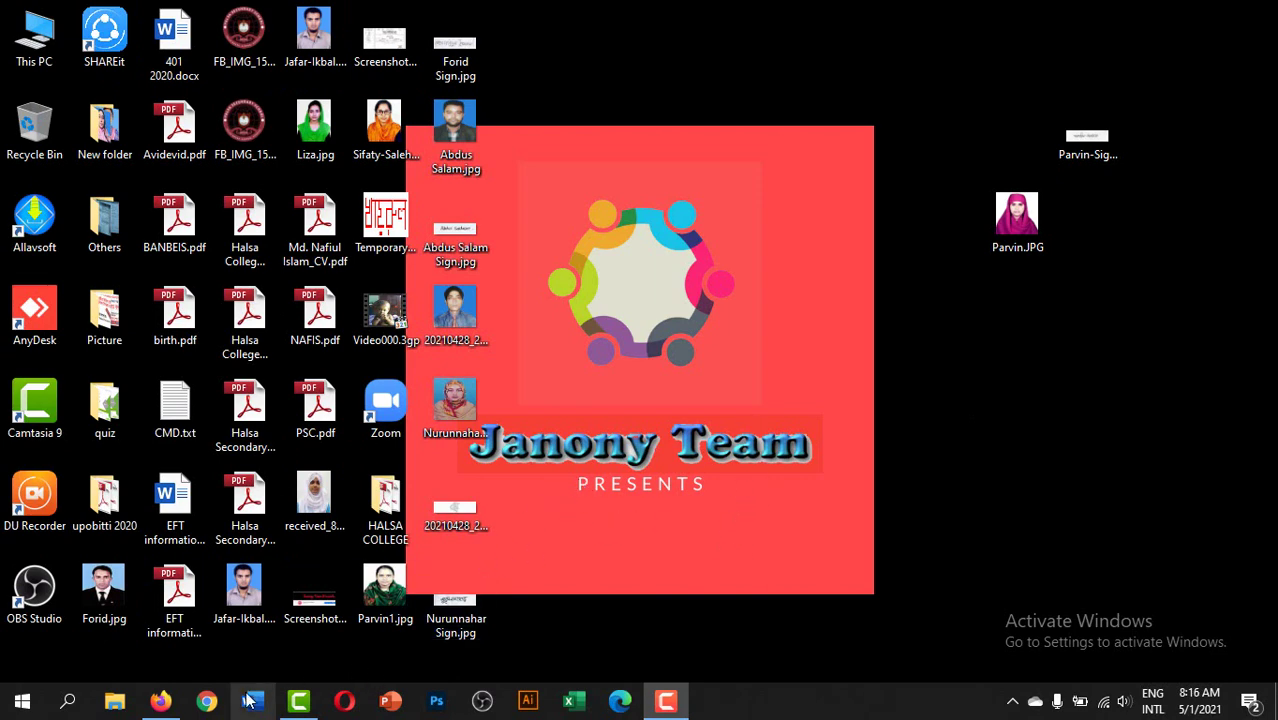
- Reopen PAYABLE FEES in OEMS and confirm JSC Registration 2021 shows 0 due of 2760
{"action": "left_click", "coordinate": [163, 703]}
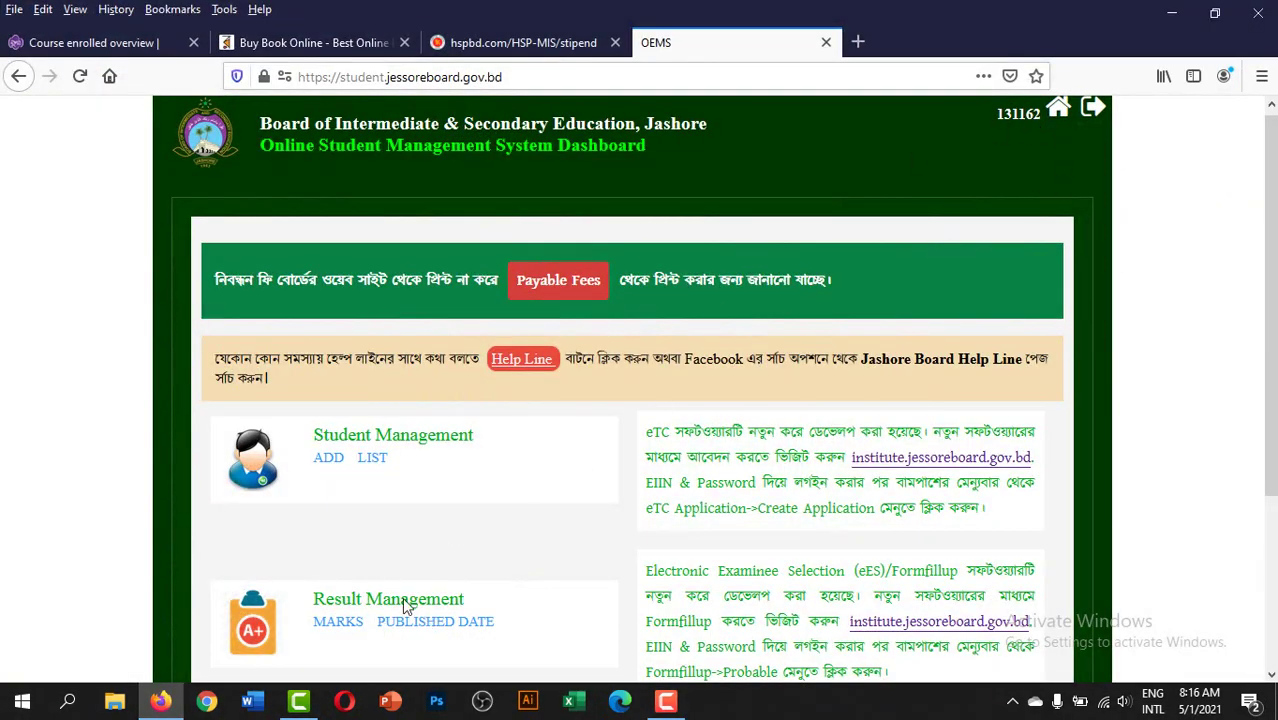
{"action": "scroll", "coordinate": [533, 505], "scroll_direction": "down", "scroll_amount": 3}
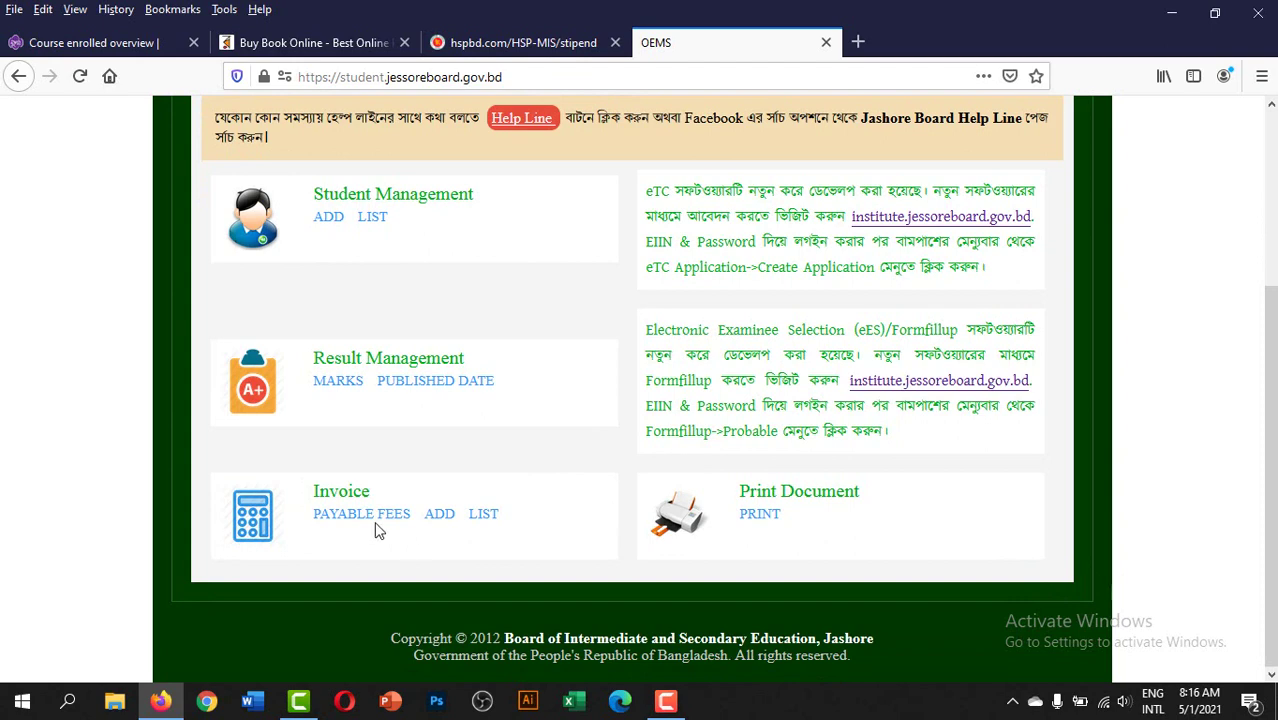
{"action": "left_click", "coordinate": [349, 520]}
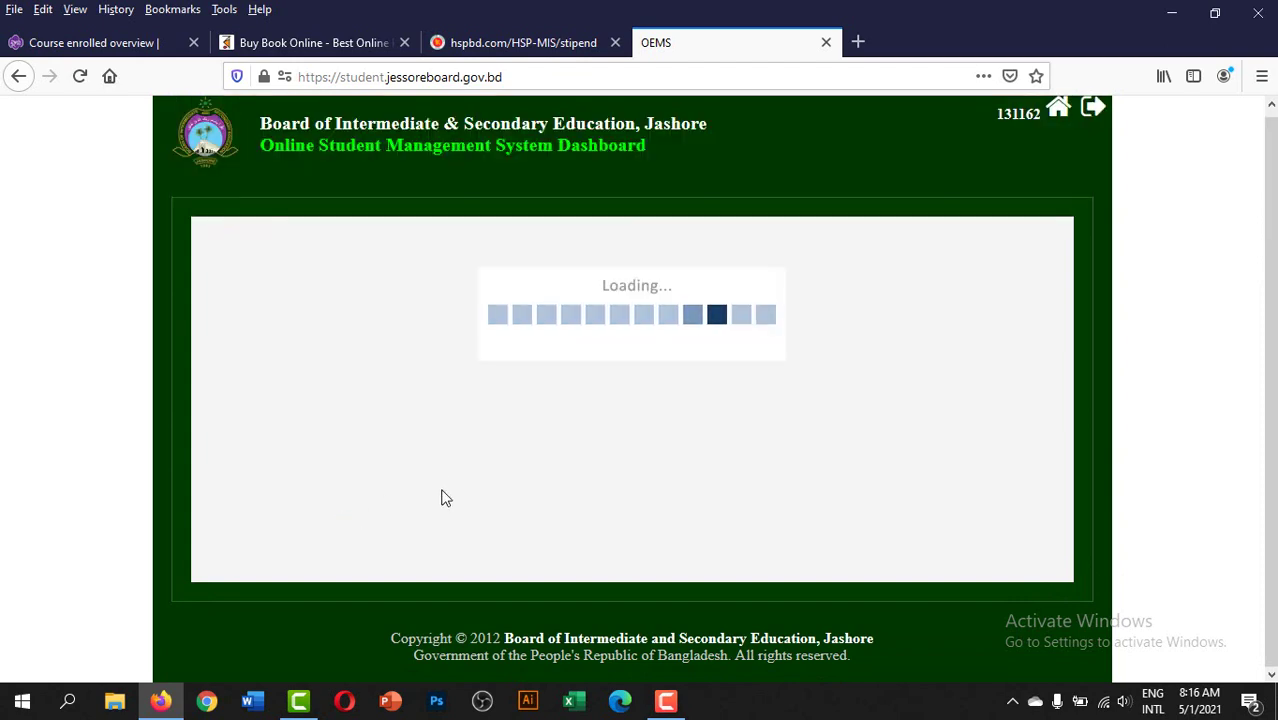
{"action": "scroll", "coordinate": [510, 440], "scroll_direction": "down", "scroll_amount": 3}
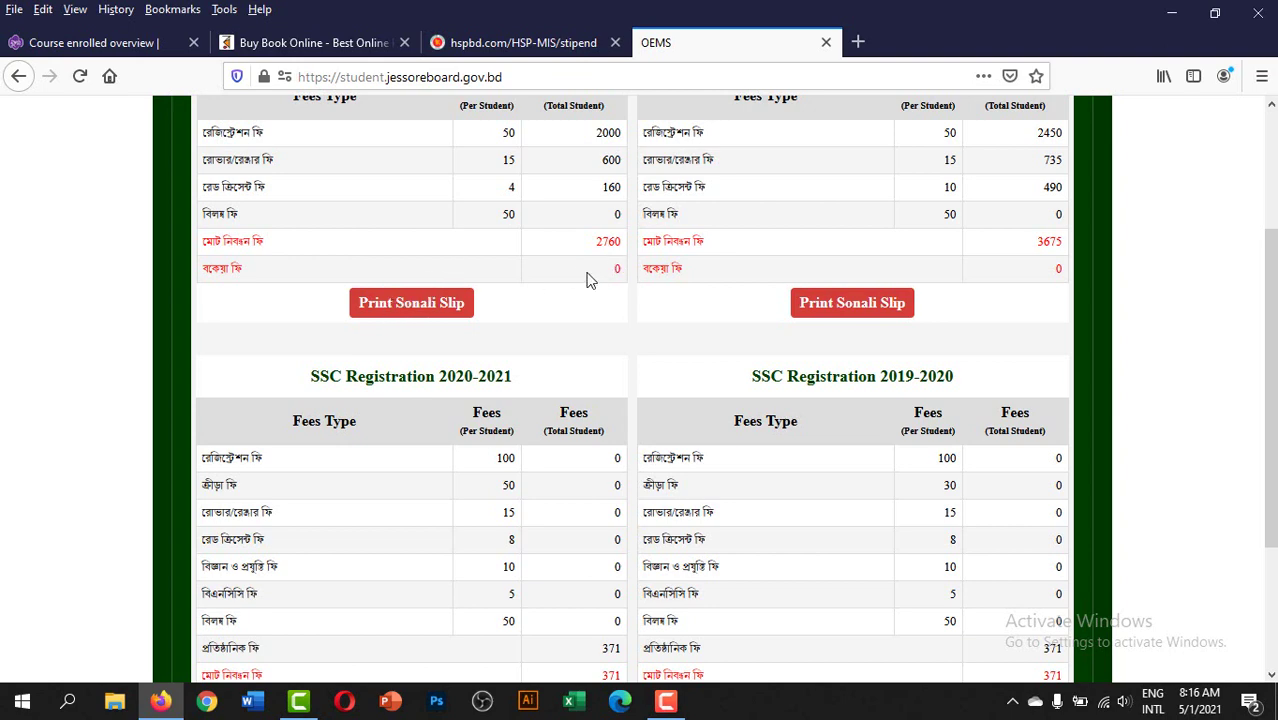
{"action": "scroll", "coordinate": [565, 357], "scroll_direction": "up", "scroll_amount": 3}
{"action": "scroll", "coordinate": [565, 357], "scroll_direction": "down", "scroll_amount": 3}
{"action": "scroll", "coordinate": [610, 352], "scroll_direction": "up", "scroll_amount": 3}
{"action": "scroll", "coordinate": [610, 352], "scroll_direction": "up", "scroll_amount": 1}
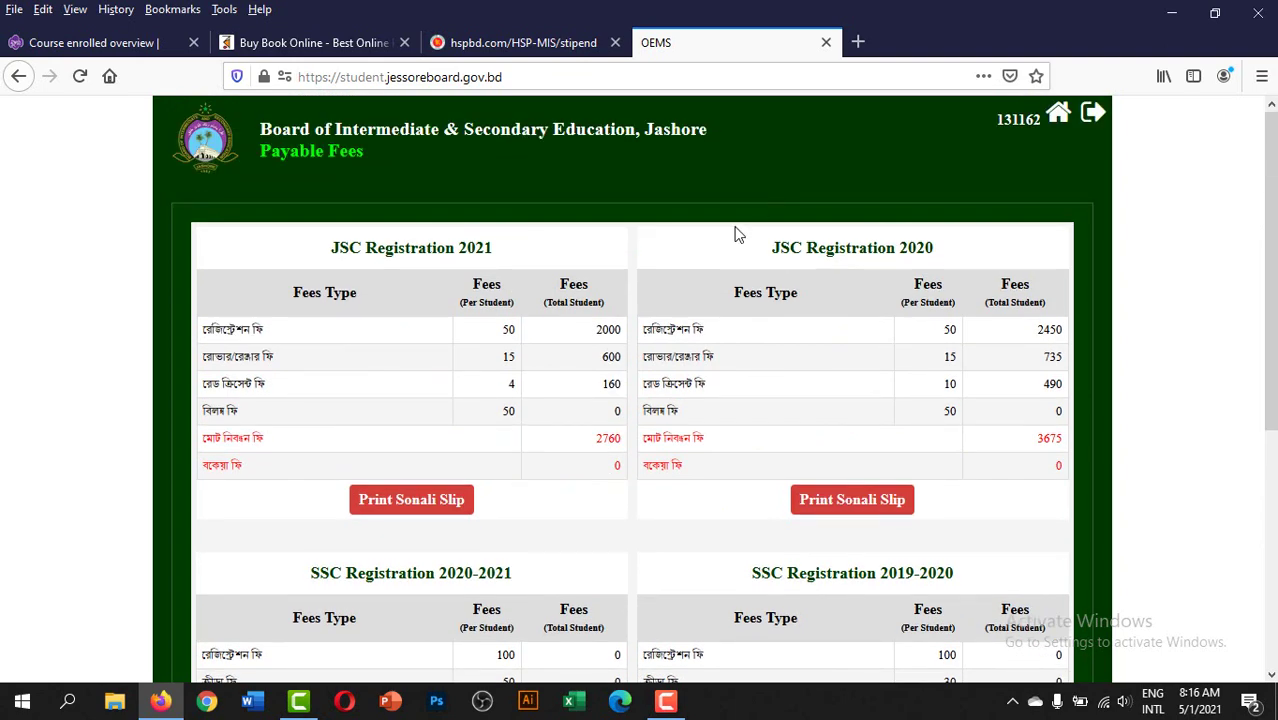